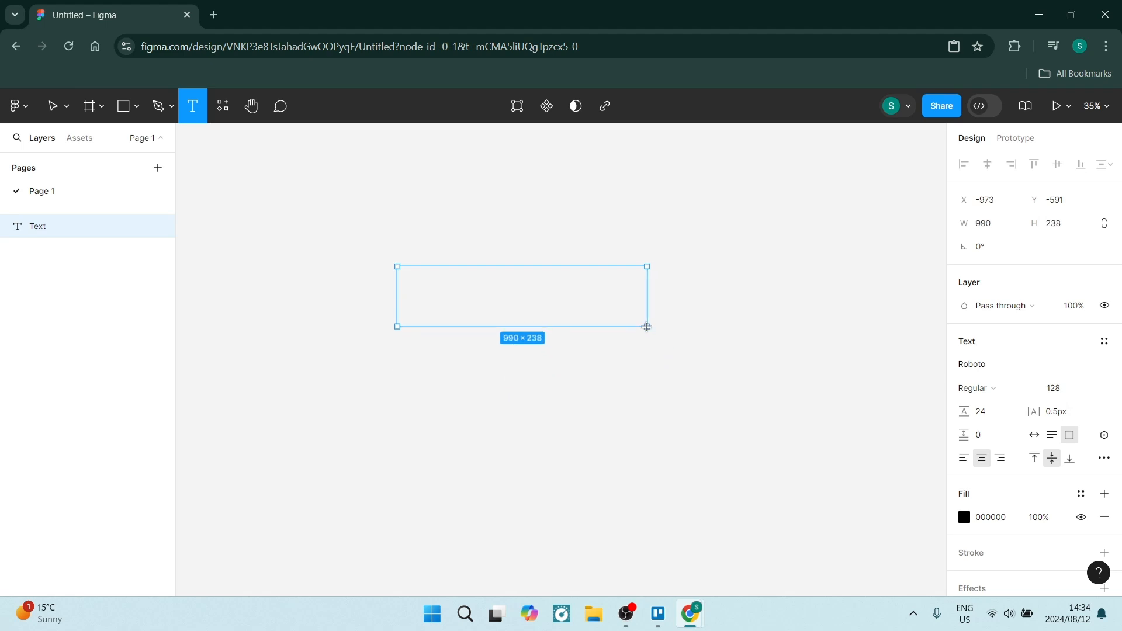
# Step: Enter the text BUTTON in the new text box and wrap it in an auto layout frame
pyautogui.write('BUTTON')
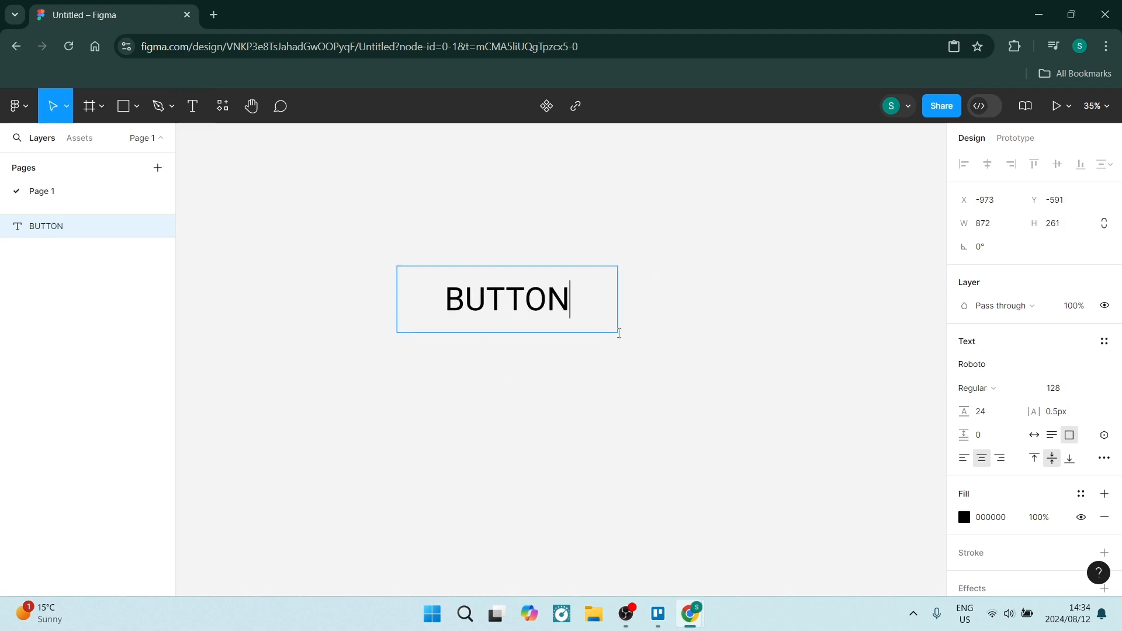
pyautogui.press('Escape')
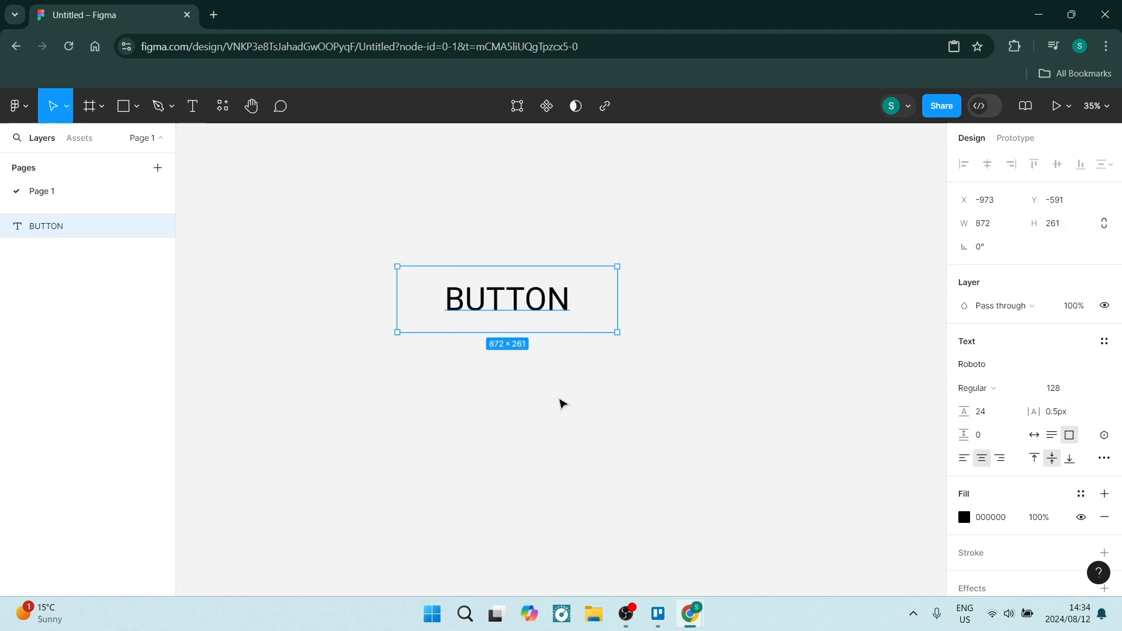
pyautogui.click(500, 402)
pyautogui.click(500, 314)
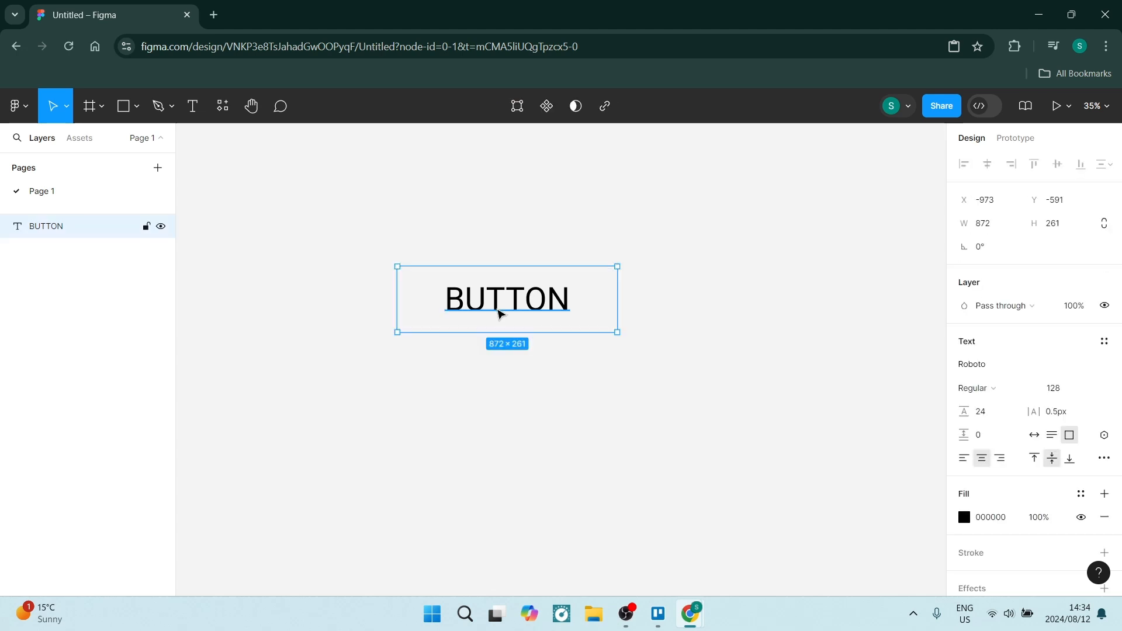
pyautogui.rightClick(498, 313)
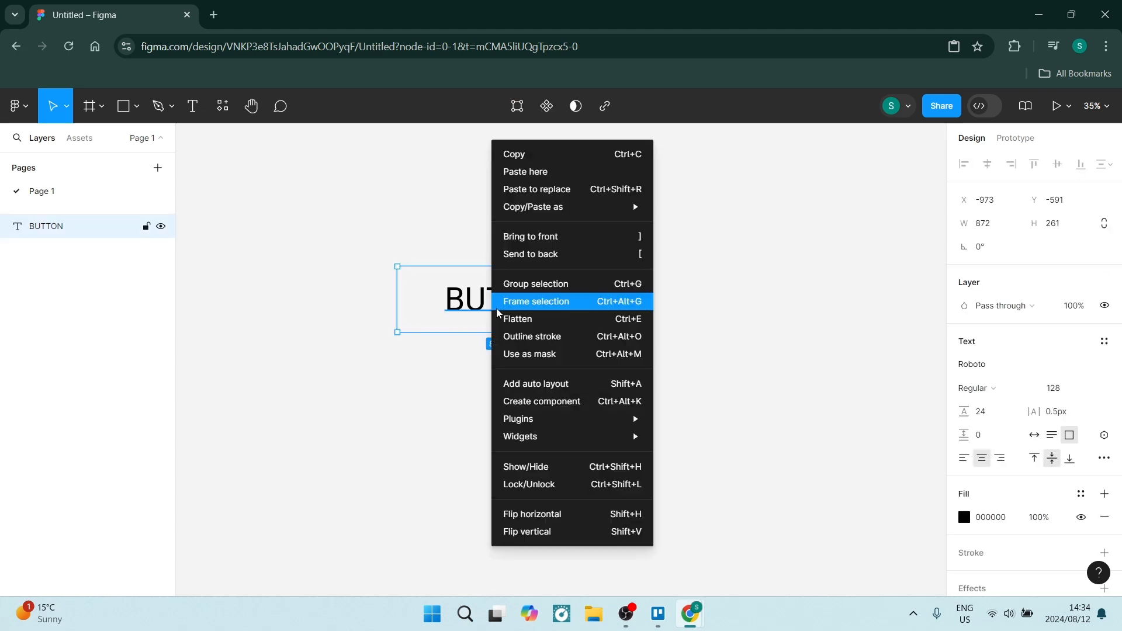
pyautogui.click(518, 388)
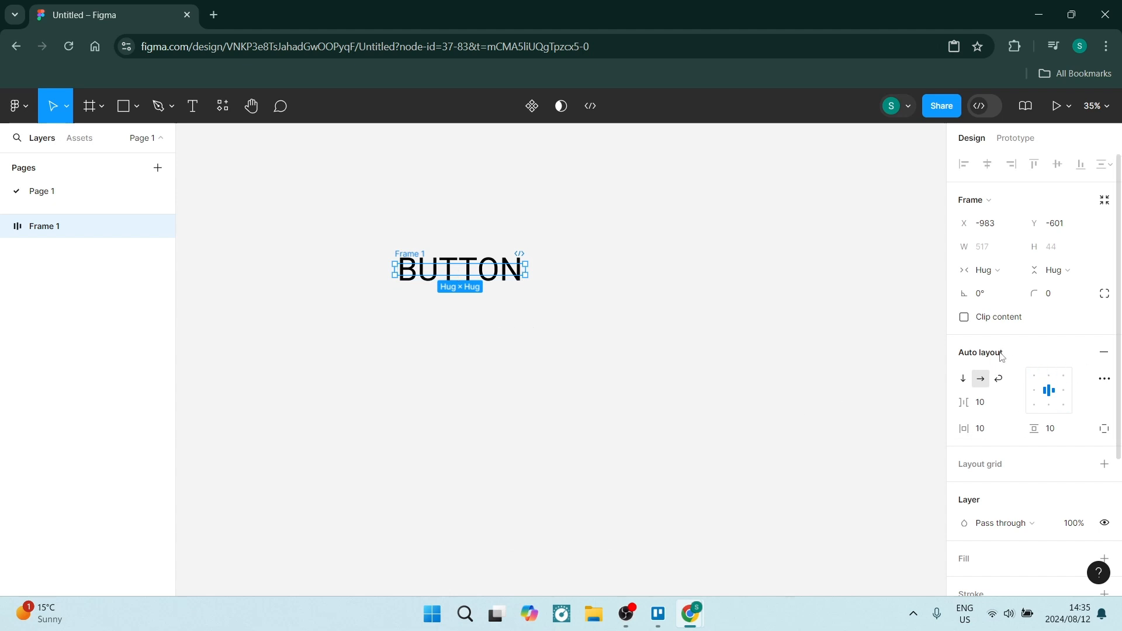
# Step: Set the button frame's auto layout padding to 86 horizontally and 59 vertically
pyautogui.moveTo(965, 430); pyautogui.dragTo(1097, 440)
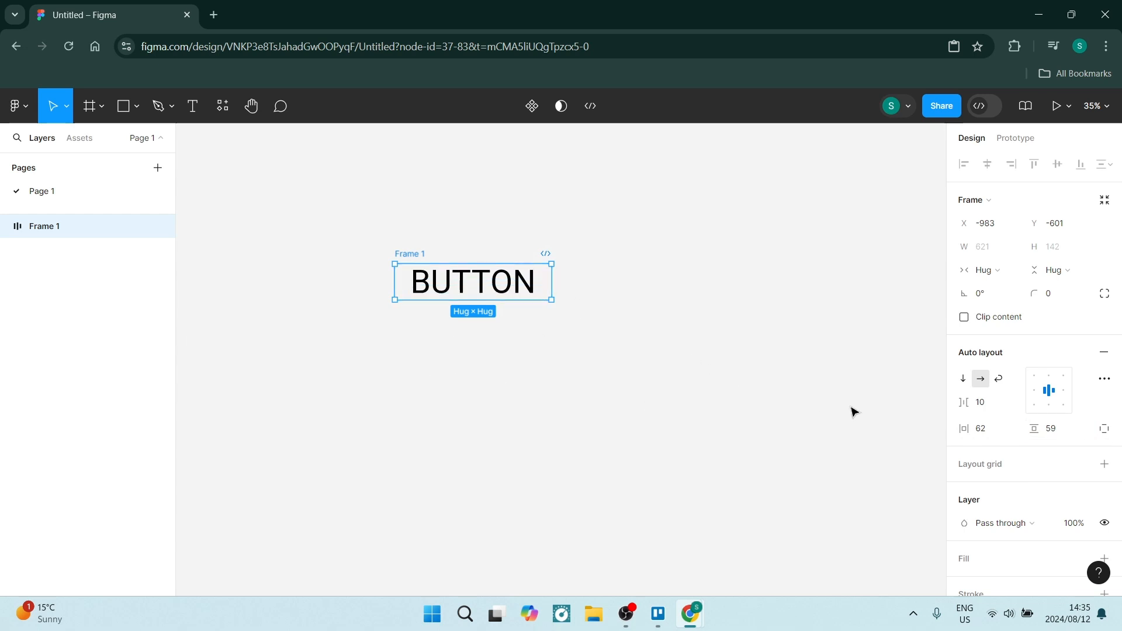
pyautogui.moveTo(963, 428); pyautogui.dragTo(977, 428)
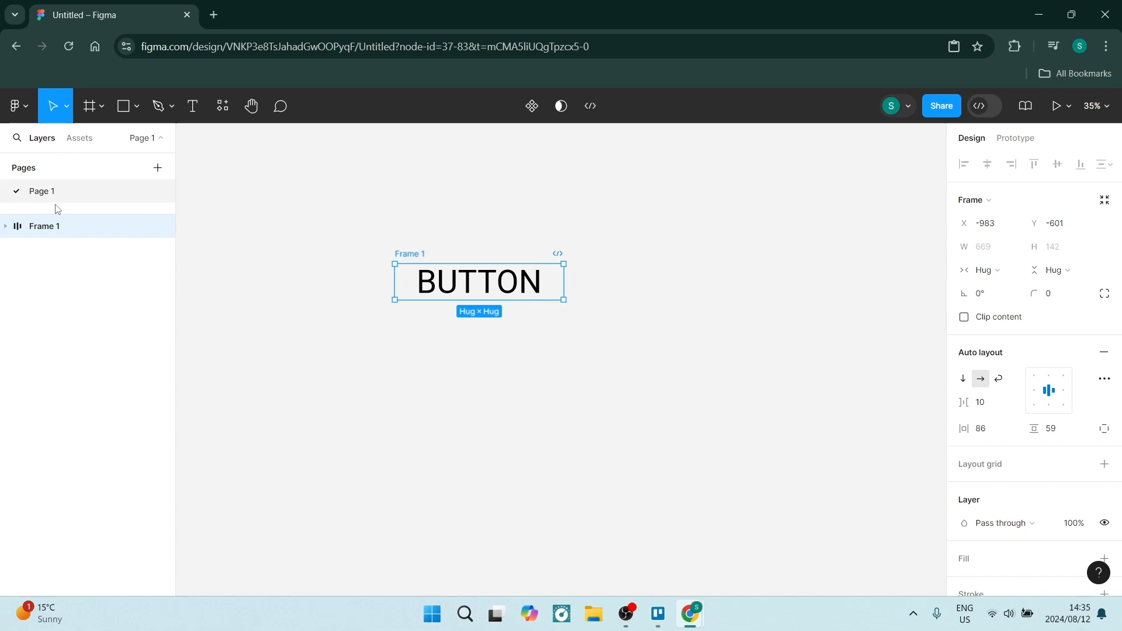
# Step: Find the Play icon among the ICONS assets and place it in the frame to the right of the BUTTON text
pyautogui.click(79, 140)
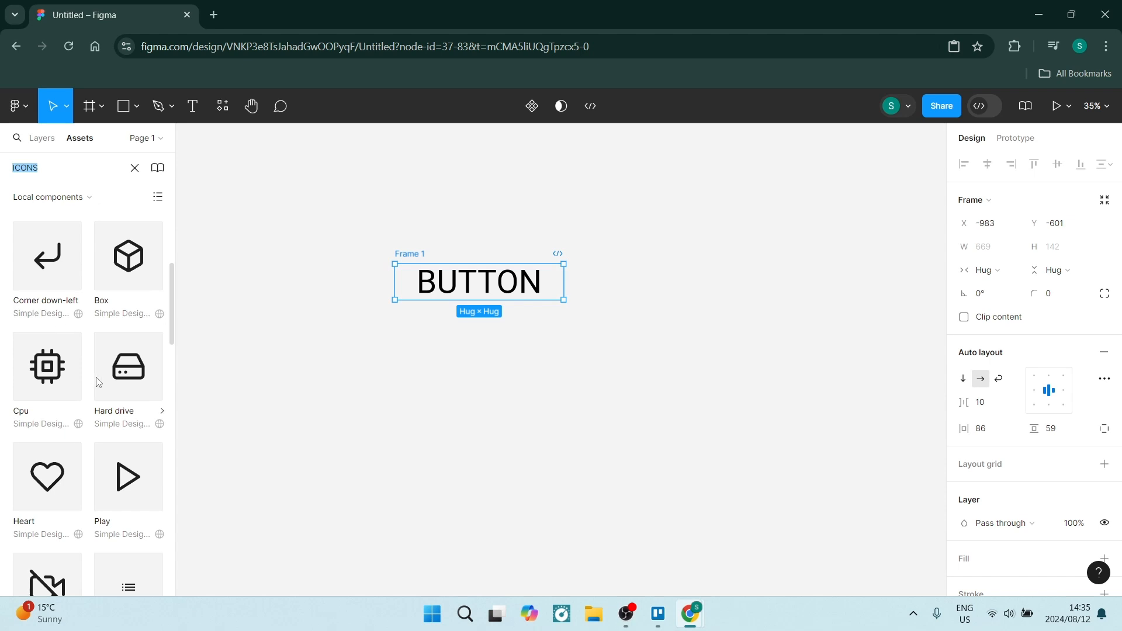
pyautogui.scroll(-5, 112, 380)
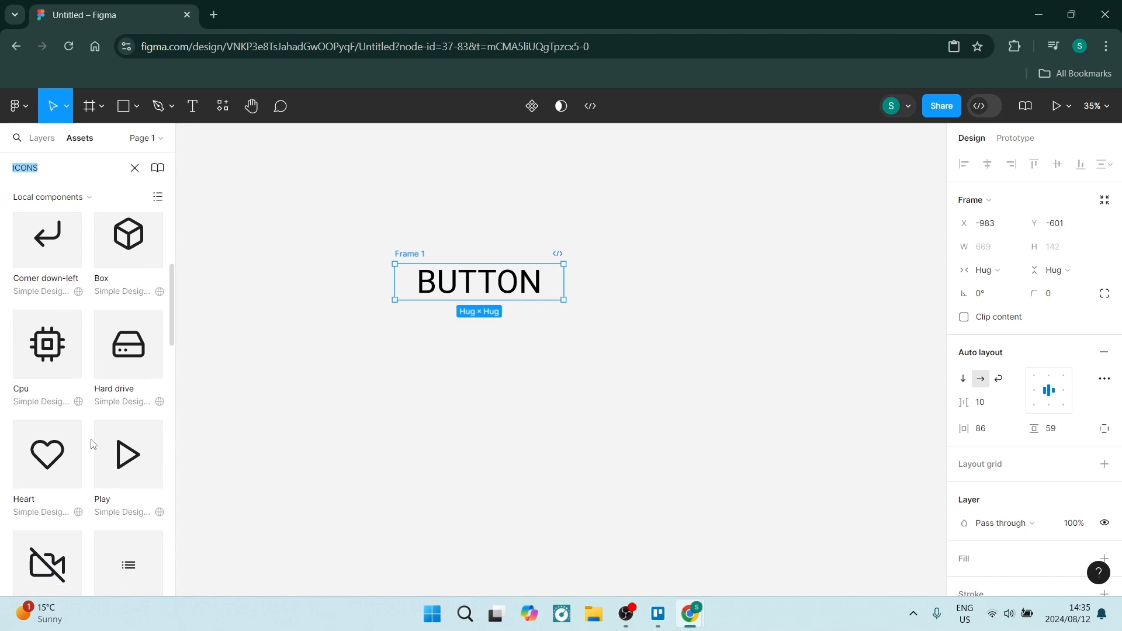
pyautogui.scroll(2, 97, 439)
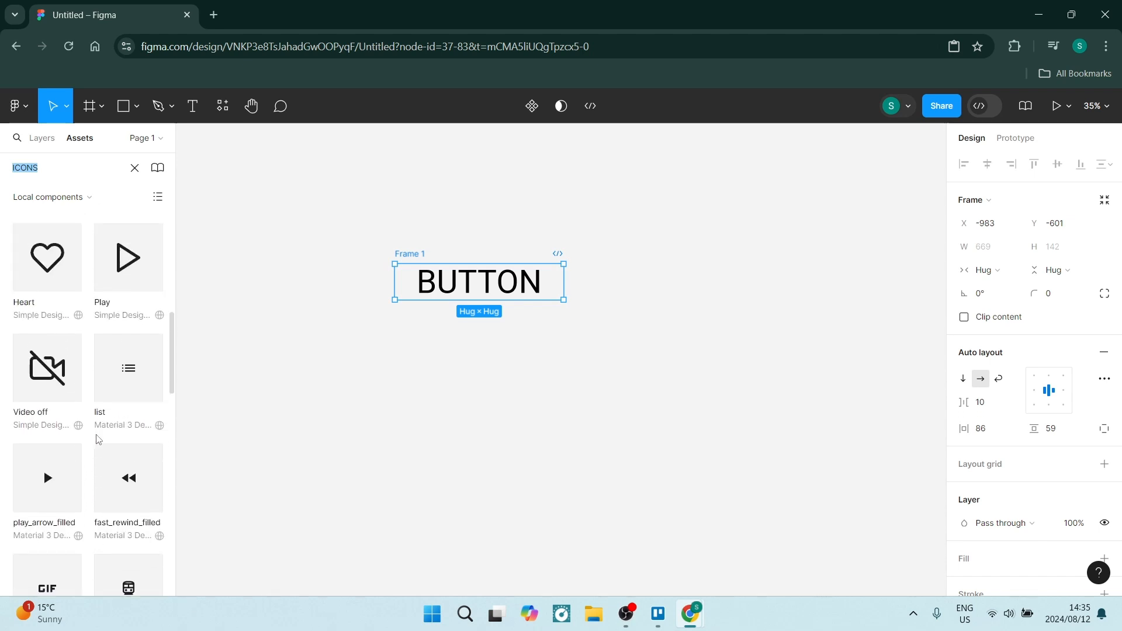
pyautogui.scroll(3, 92, 431)
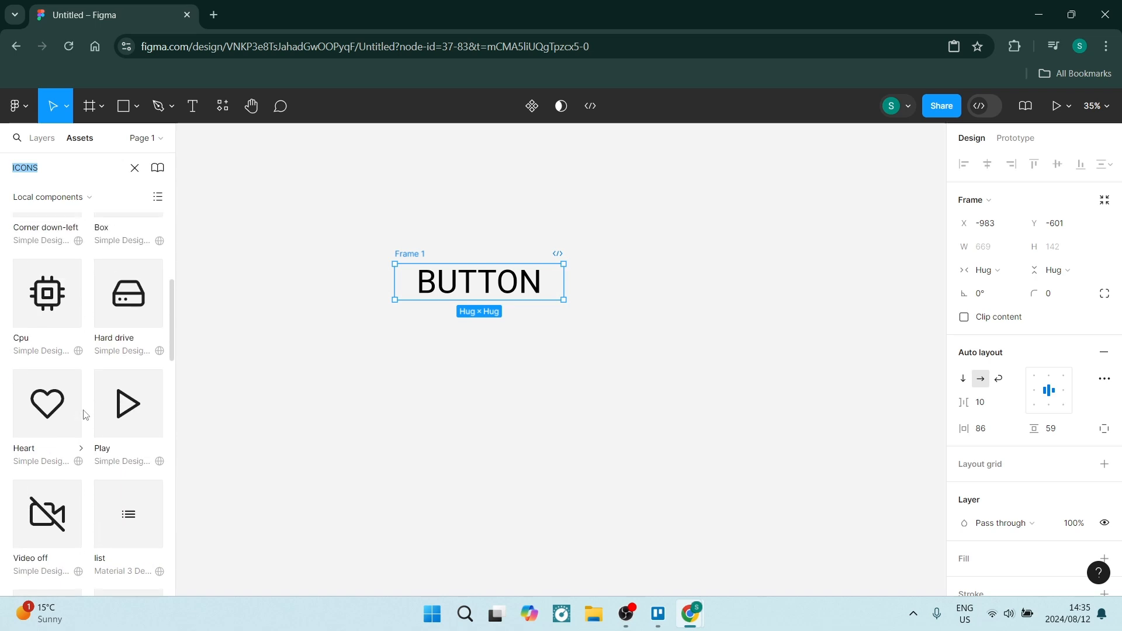
pyautogui.click(123, 410)
pyautogui.moveTo(123, 410); pyautogui.dragTo(550, 285)
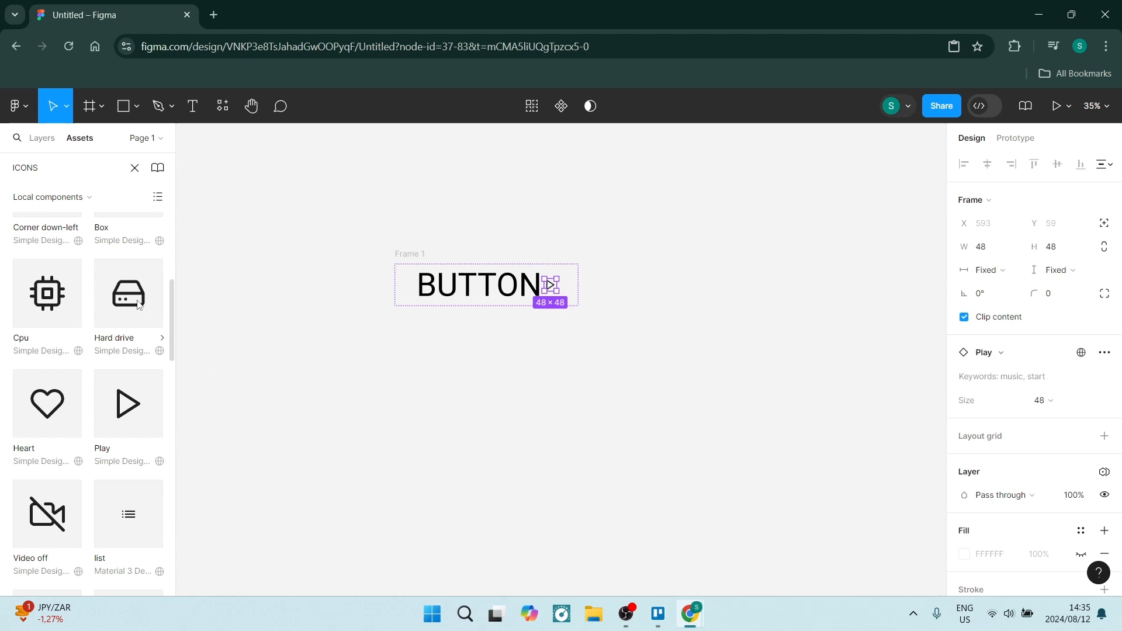
# Step: Place the Hard drive icon to the left of the BUTTON text and resize it to 136 × 136
pyautogui.moveTo(119, 308); pyautogui.dragTo(407, 314)
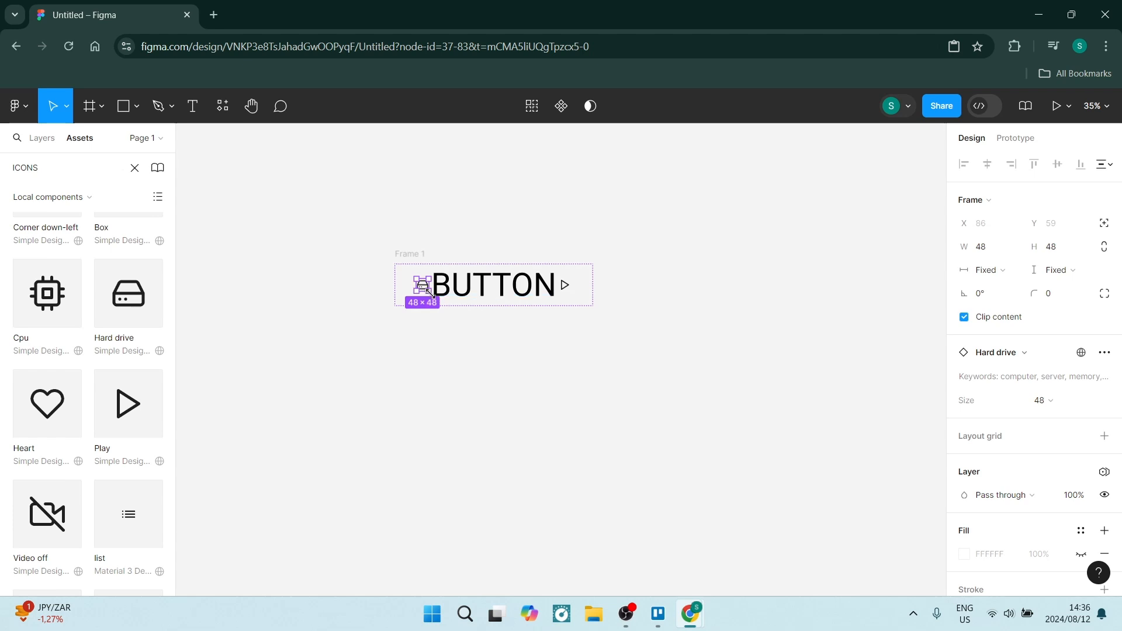
pyautogui.moveTo(435, 297); pyautogui.dragTo(442, 302)
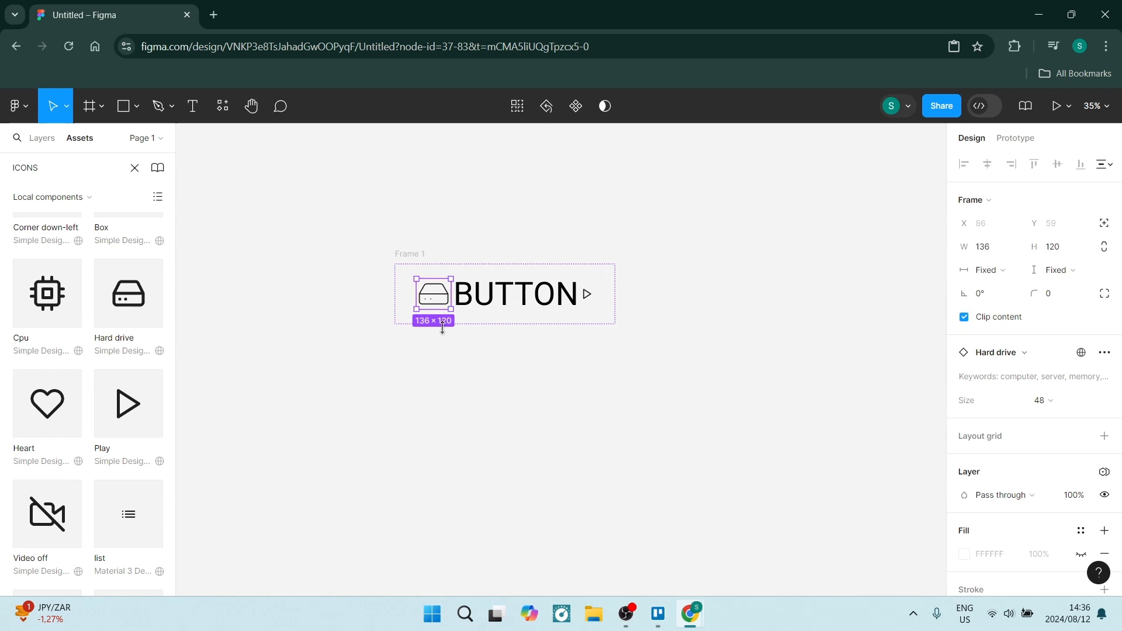
pyautogui.click(1056, 248)
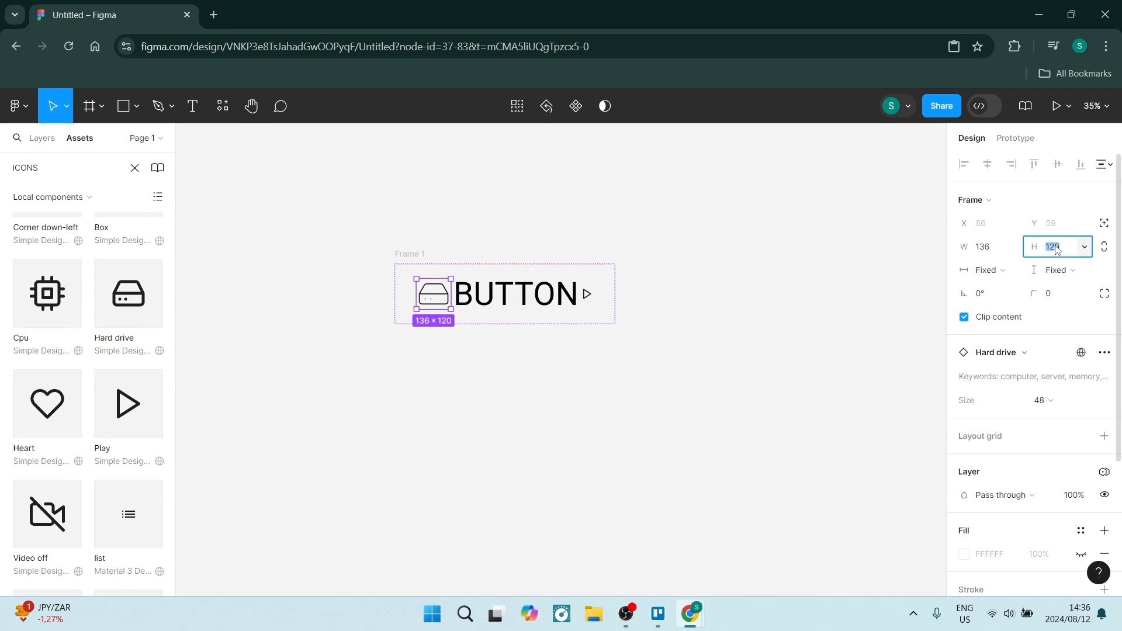
pyautogui.press('Return')
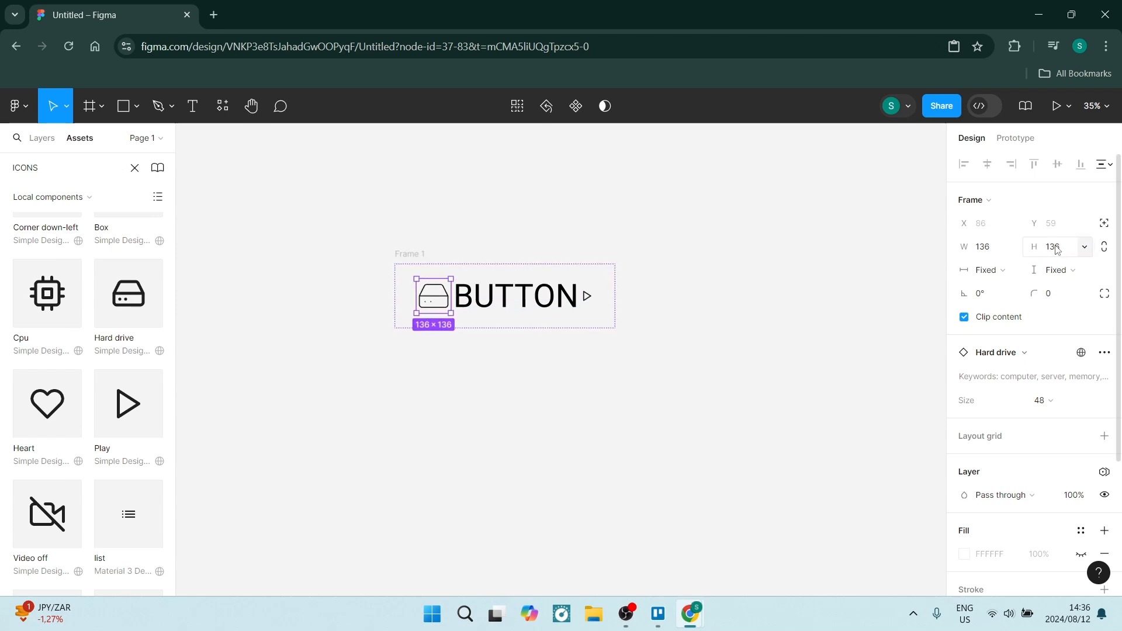
# Step: Enlarge the Play icon on the right of the BUTTON text to 128 × 128
pyautogui.click(587, 297)
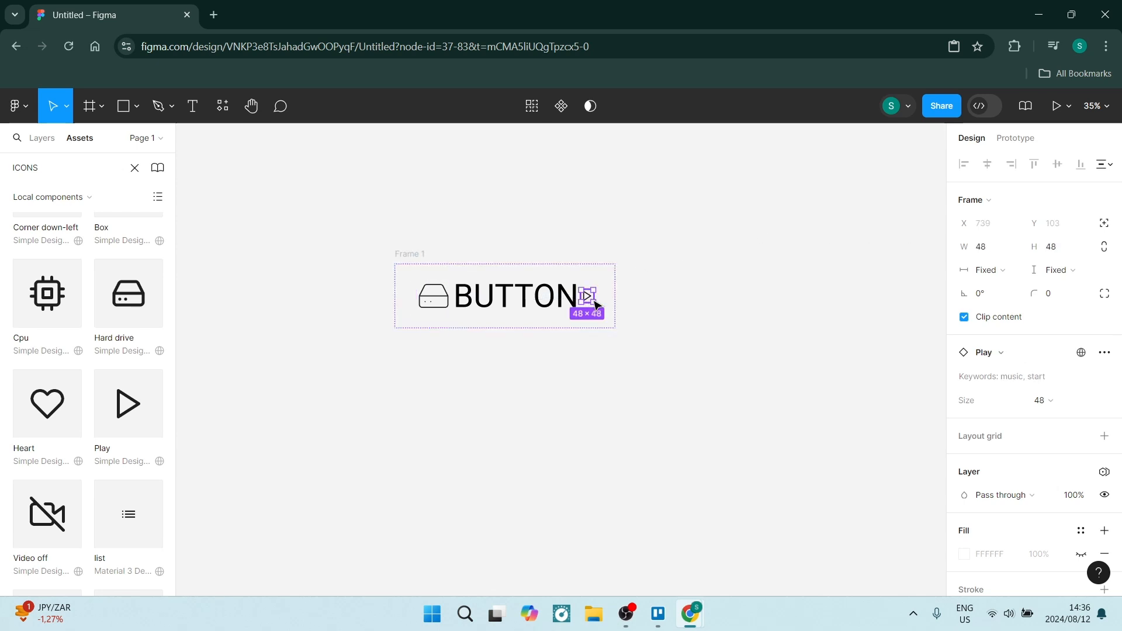
pyautogui.moveTo(596, 304); pyautogui.dragTo(604, 310)
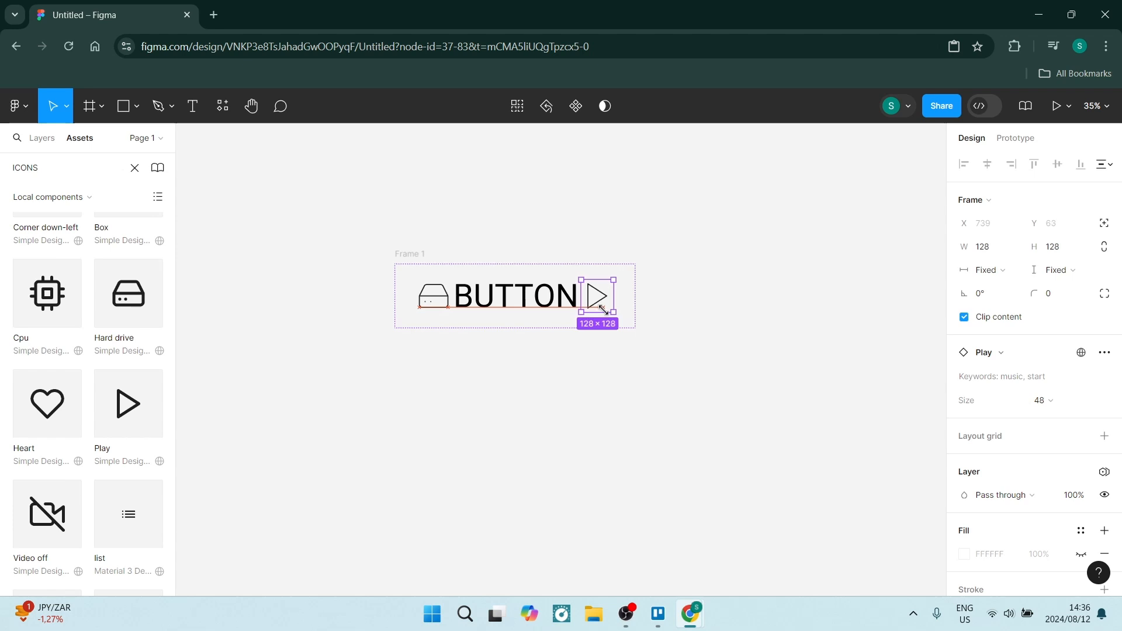
pyautogui.click(534, 389)
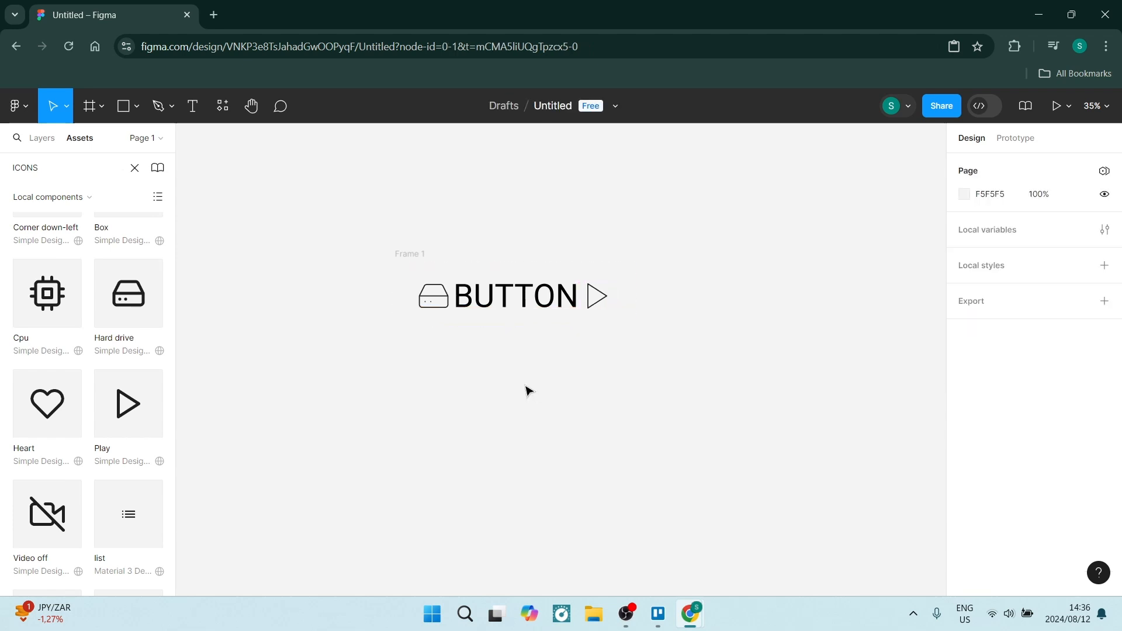
# Step: Add a black 000000 inside stroke with a weight of 20 to the button frame
pyautogui.click(522, 316)
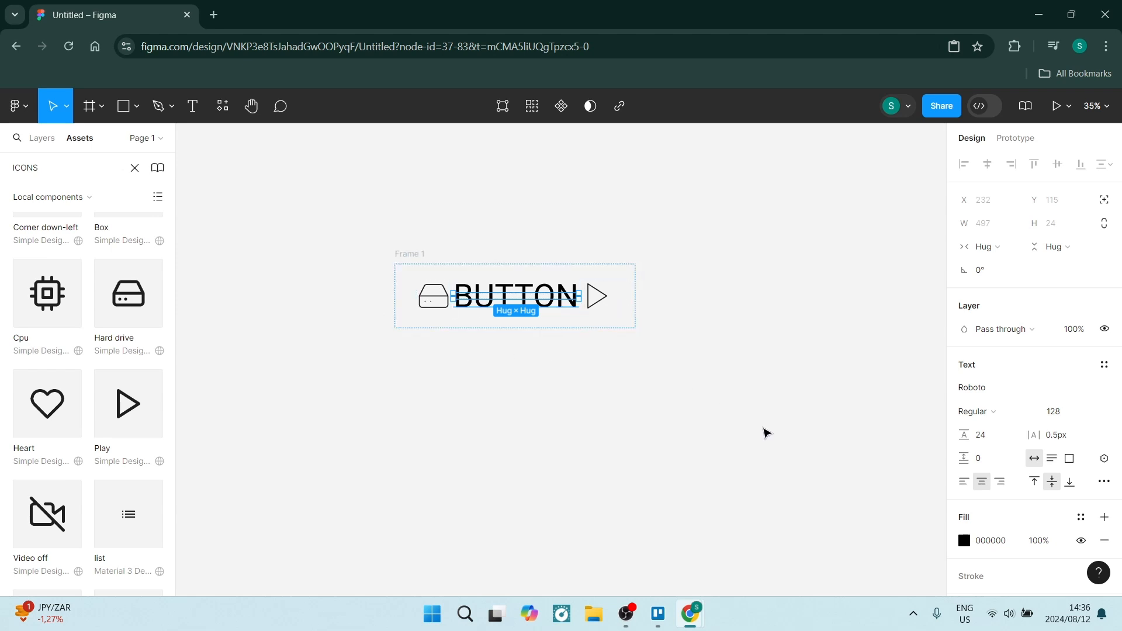
pyautogui.scroll(-2, 1020, 436)
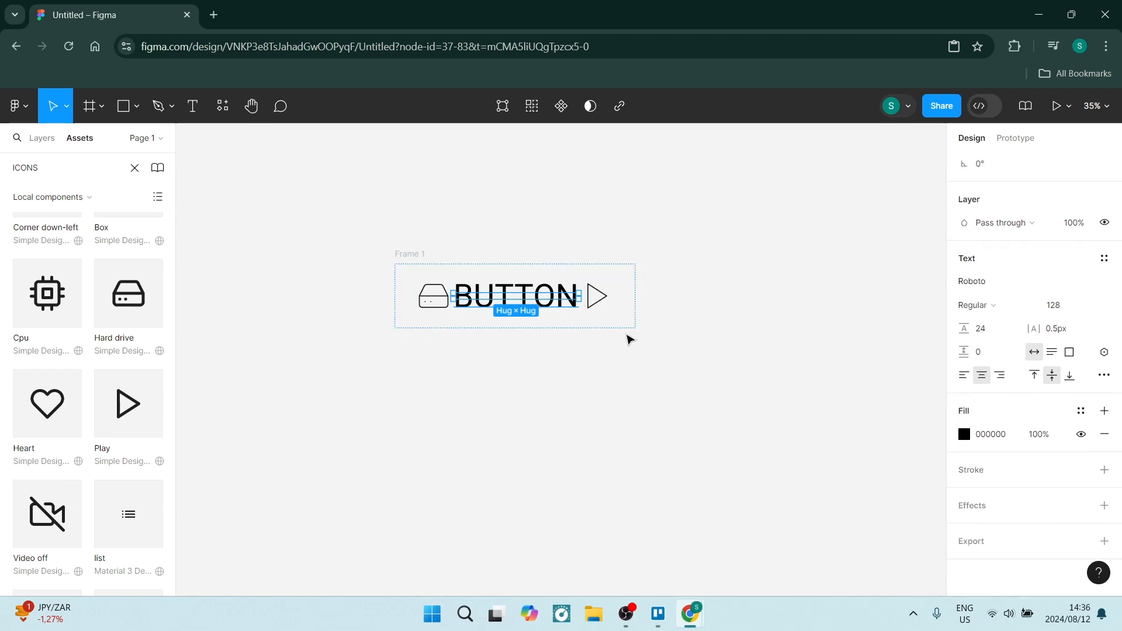
pyautogui.click(596, 326)
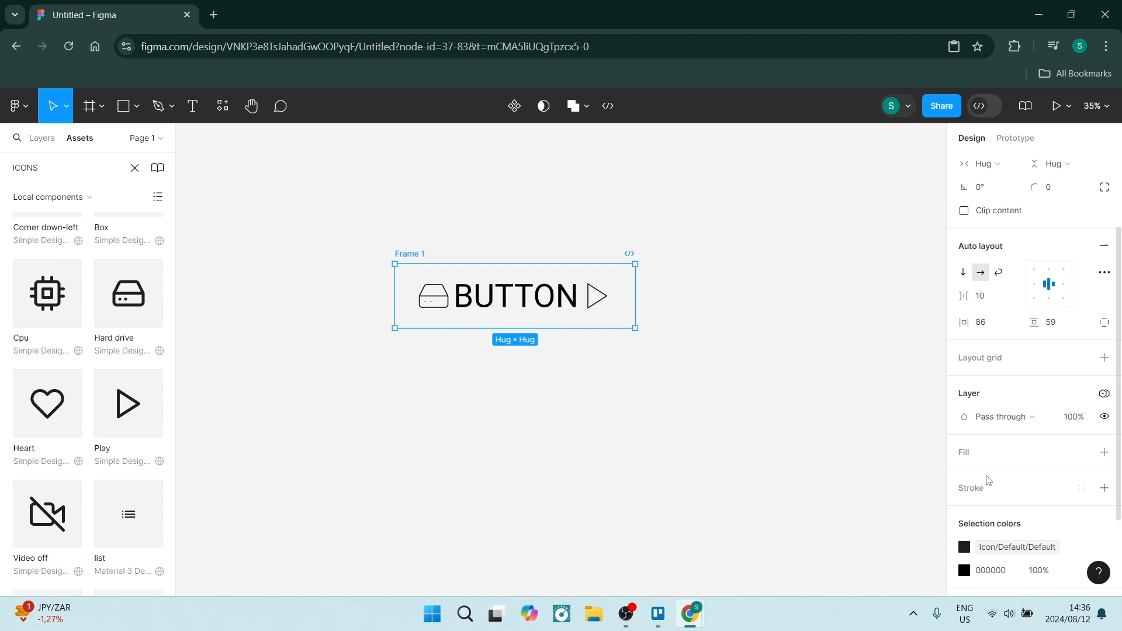
pyautogui.click(982, 495)
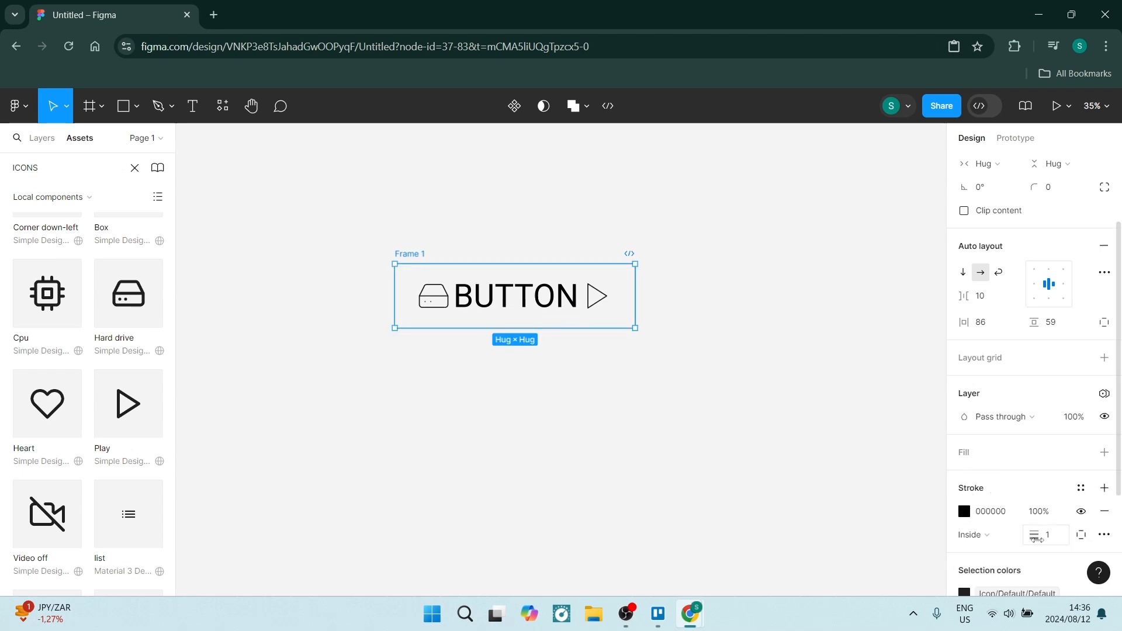
pyautogui.moveTo(1039, 538)
pyautogui.mouseDown()
pyautogui.moveTo(1098, 540)
pyautogui.moveTo(1066, 540)
pyautogui.mouseUp()
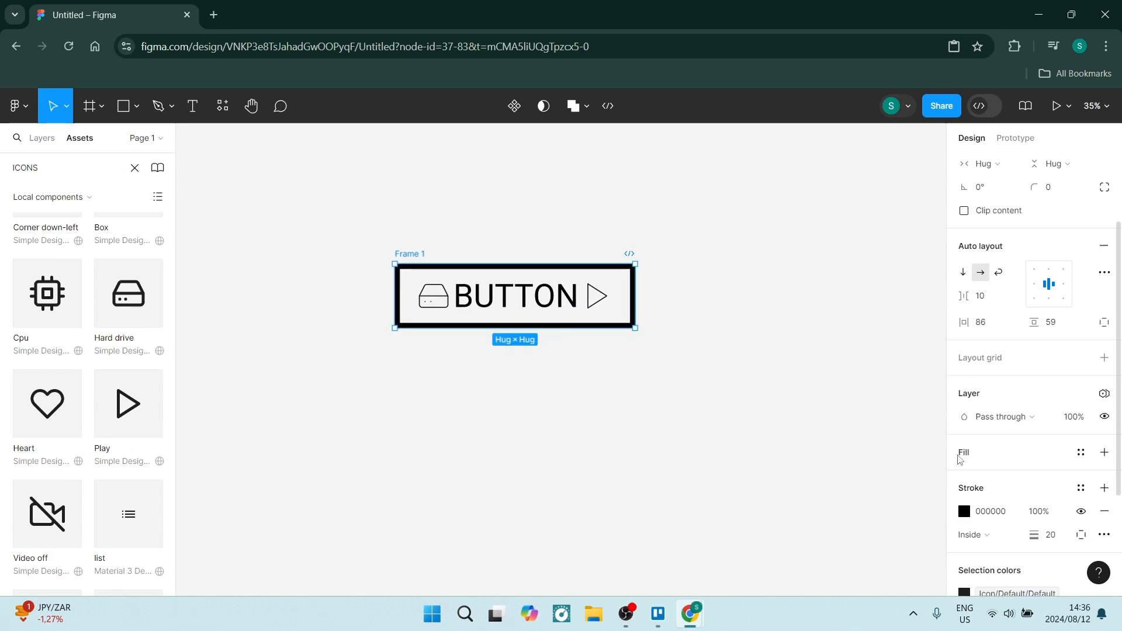
# Step: Add a fill to the button frame and change its colour to light grey CBCBCB
pyautogui.click(975, 457)
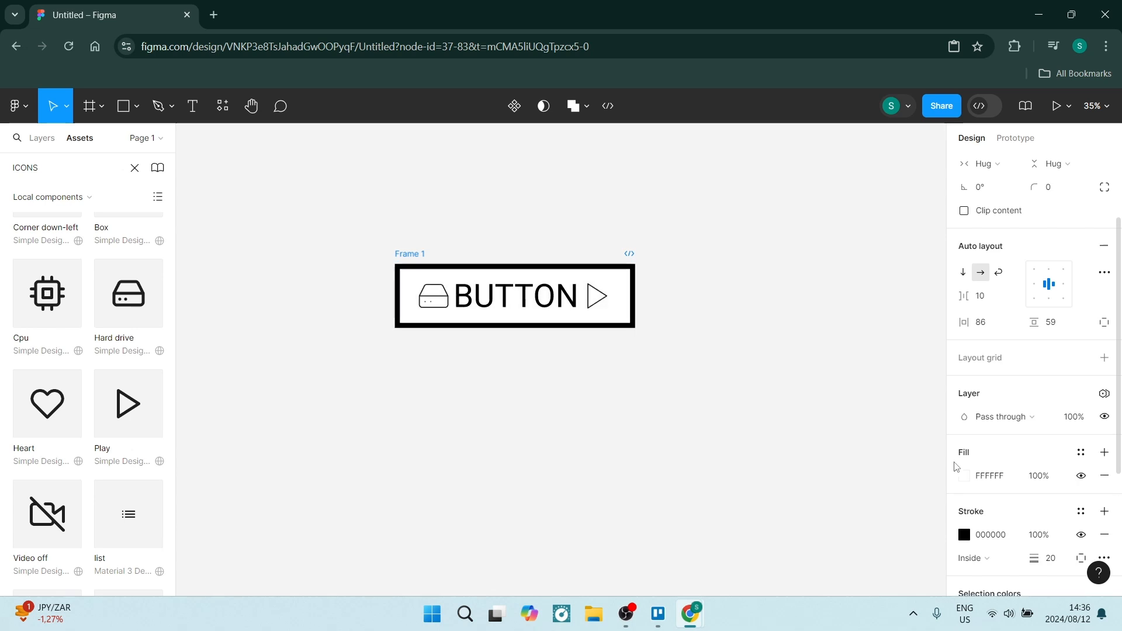
pyautogui.click(965, 476)
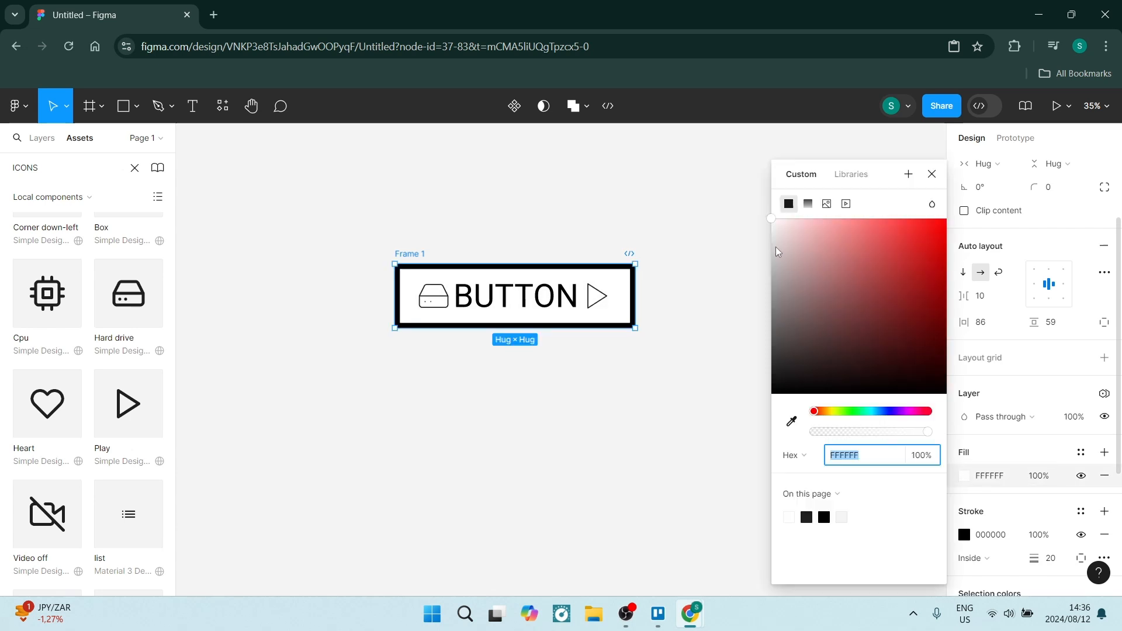
pyautogui.moveTo(779, 252); pyautogui.dragTo(747, 258)
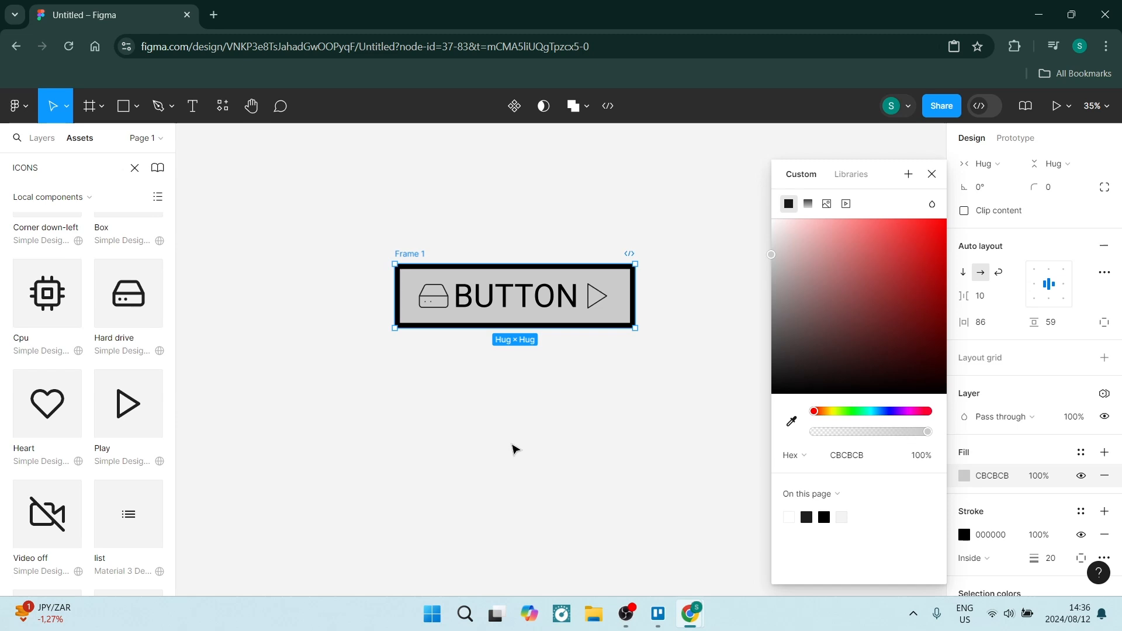
pyautogui.click(515, 450)
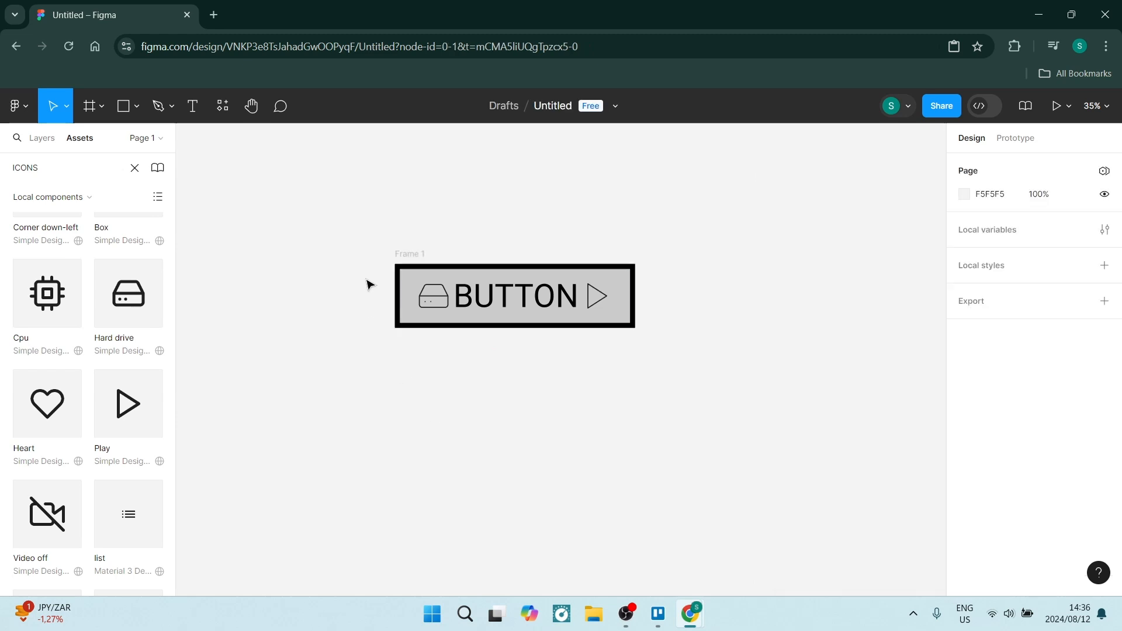
# Step: Convert the whole button frame into a component
pyautogui.moveTo(332, 197); pyautogui.dragTo(704, 413)
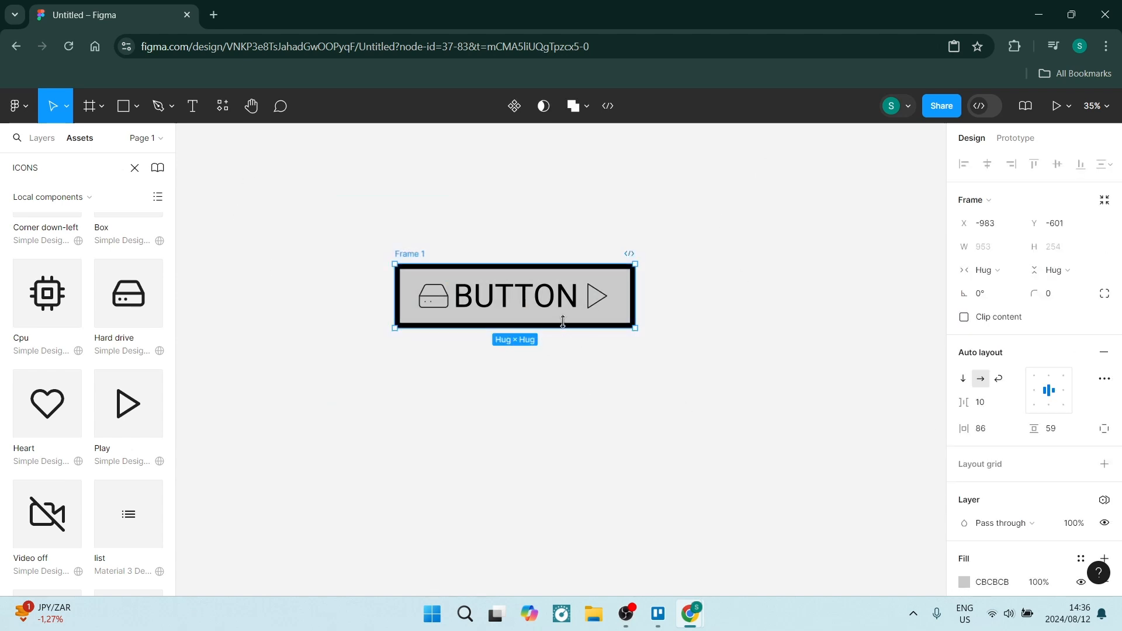
pyautogui.click(514, 108)
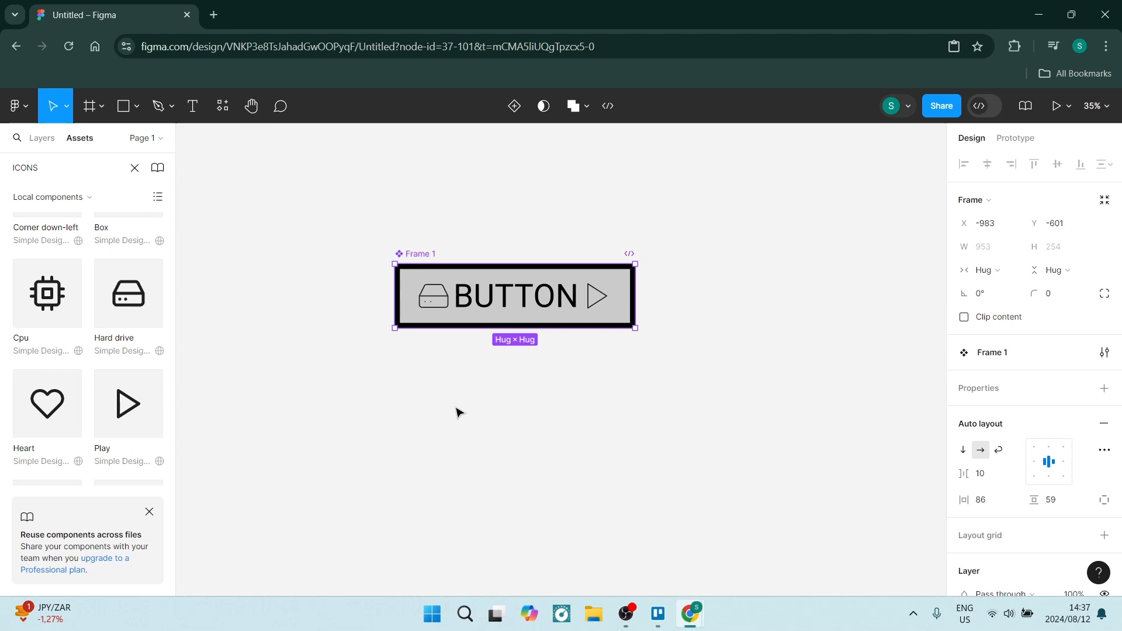
pyautogui.click(556, 381)
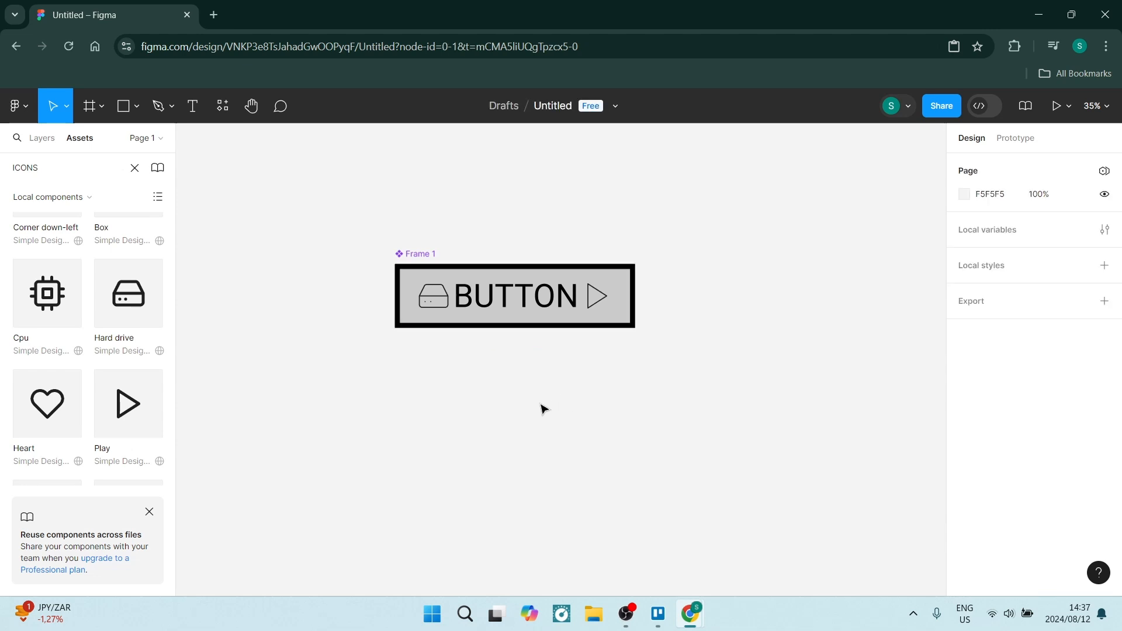
# Step: Create a Boolean property named ICON LEFT with the value True on the button component
pyautogui.click(531, 321)
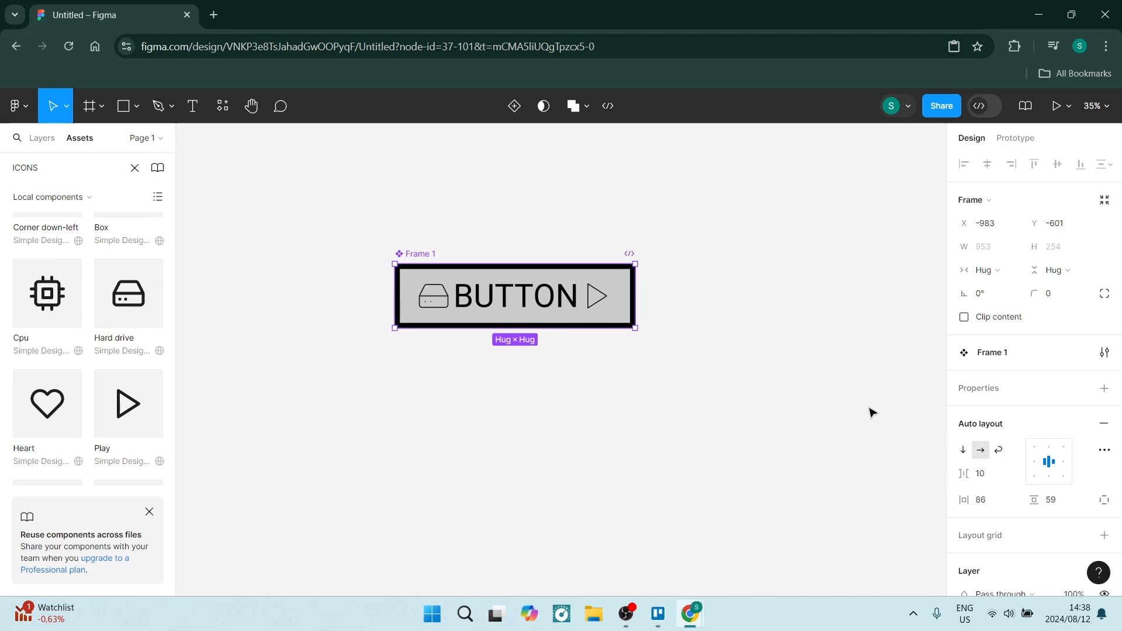
pyautogui.click(1108, 393)
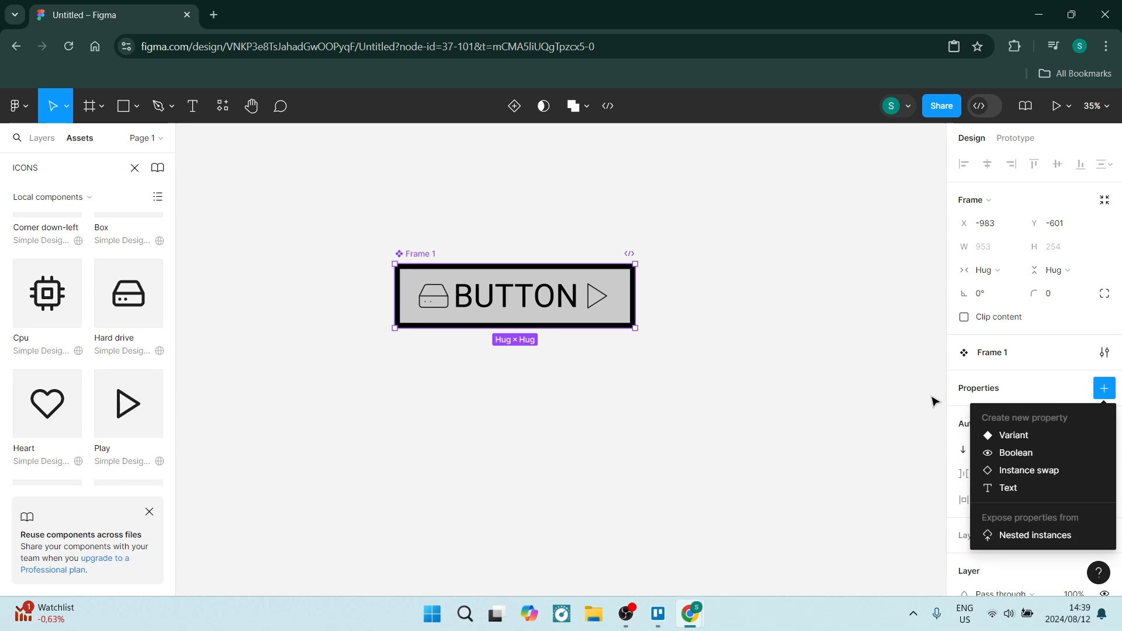
pyautogui.click(1029, 455)
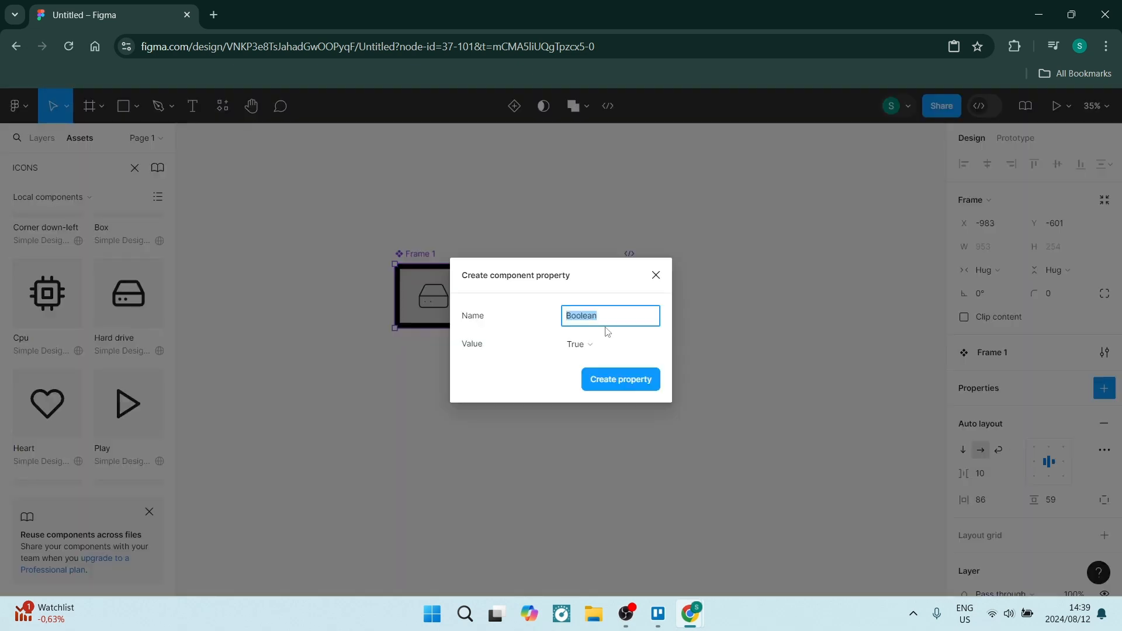
pyautogui.write('ICON LEFT')
pyautogui.click(616, 380)
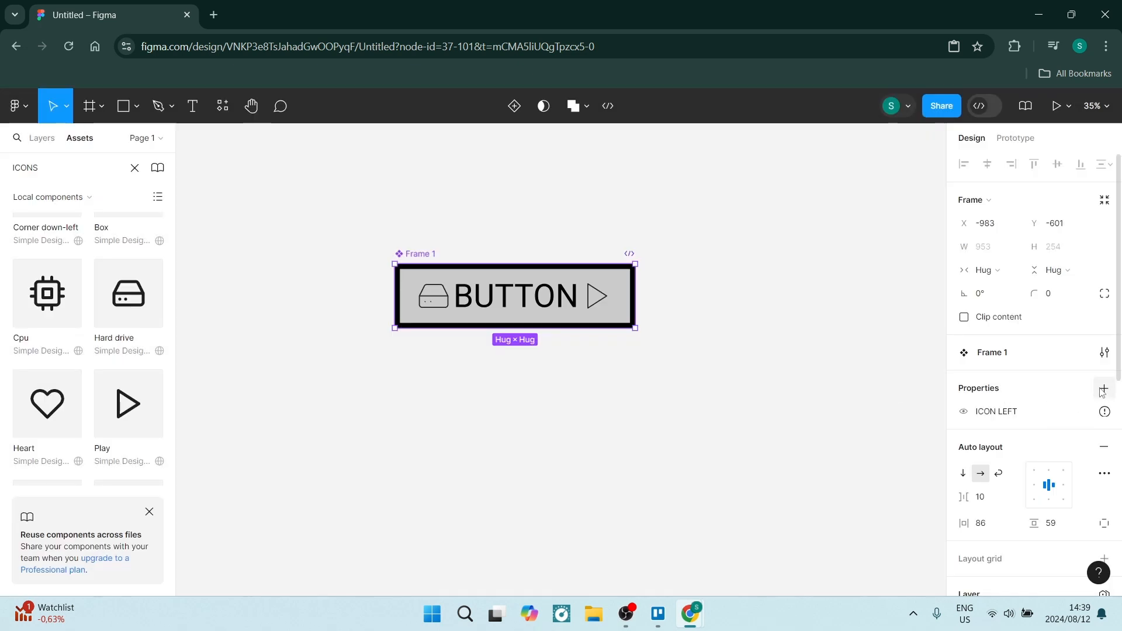
# Step: Create a Boolean property named ICON RIGHT with the value True on the button component
pyautogui.click(1104, 388)
pyautogui.click(1003, 454)
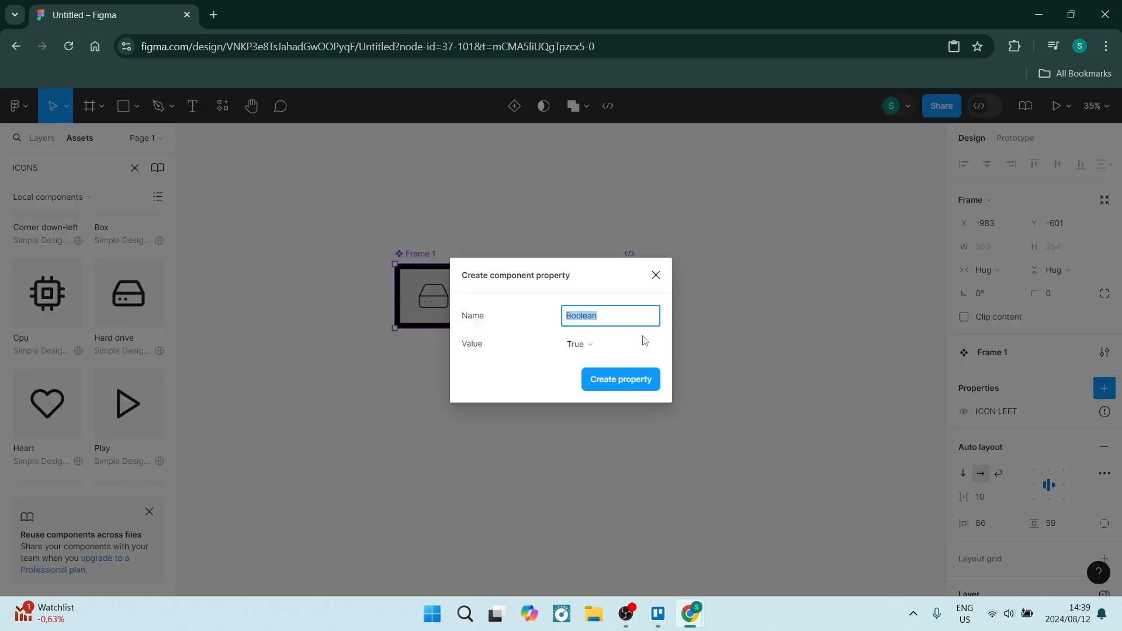
pyautogui.write('ICON RIGHT')
pyautogui.click(621, 379)
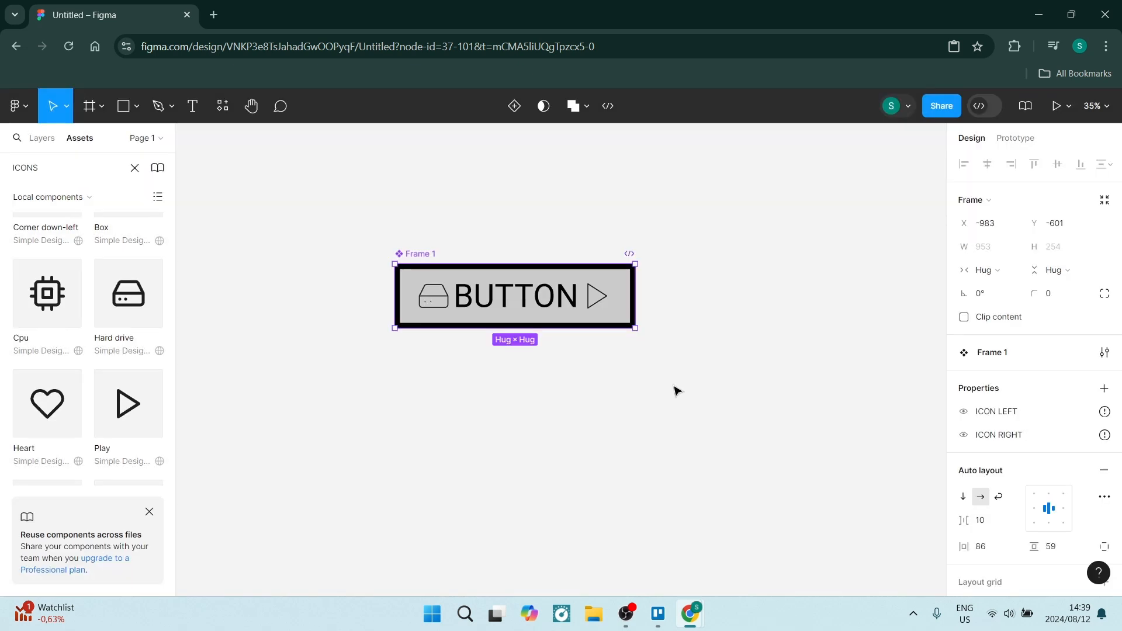
# Step: Create a text property named Text with the value BUTTON on the button component
pyautogui.click(1105, 390)
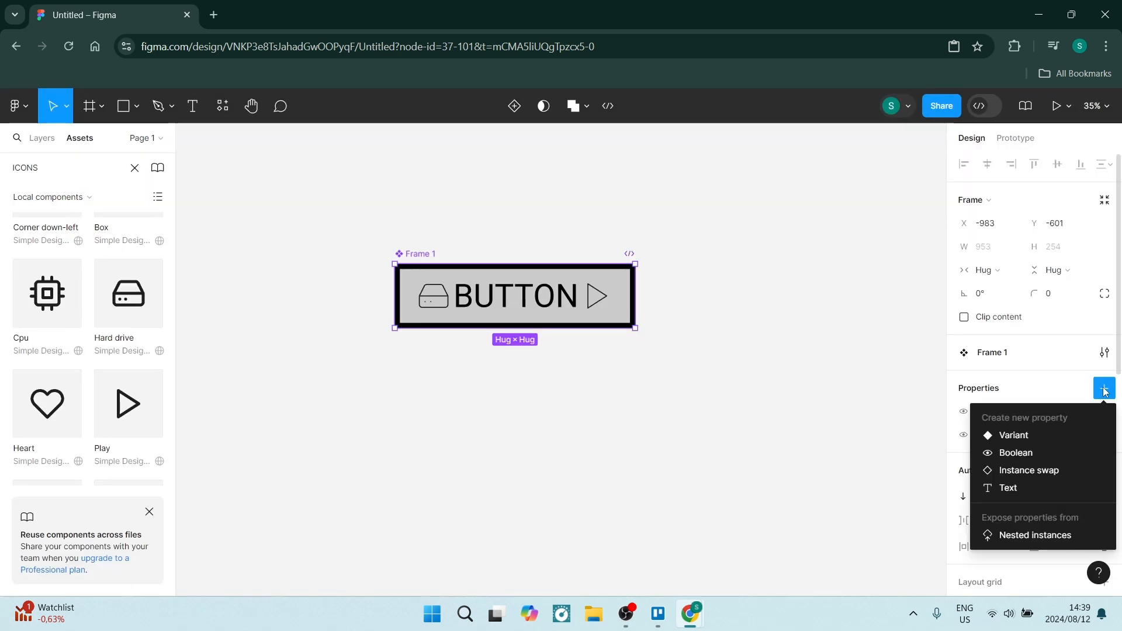
pyautogui.click(999, 489)
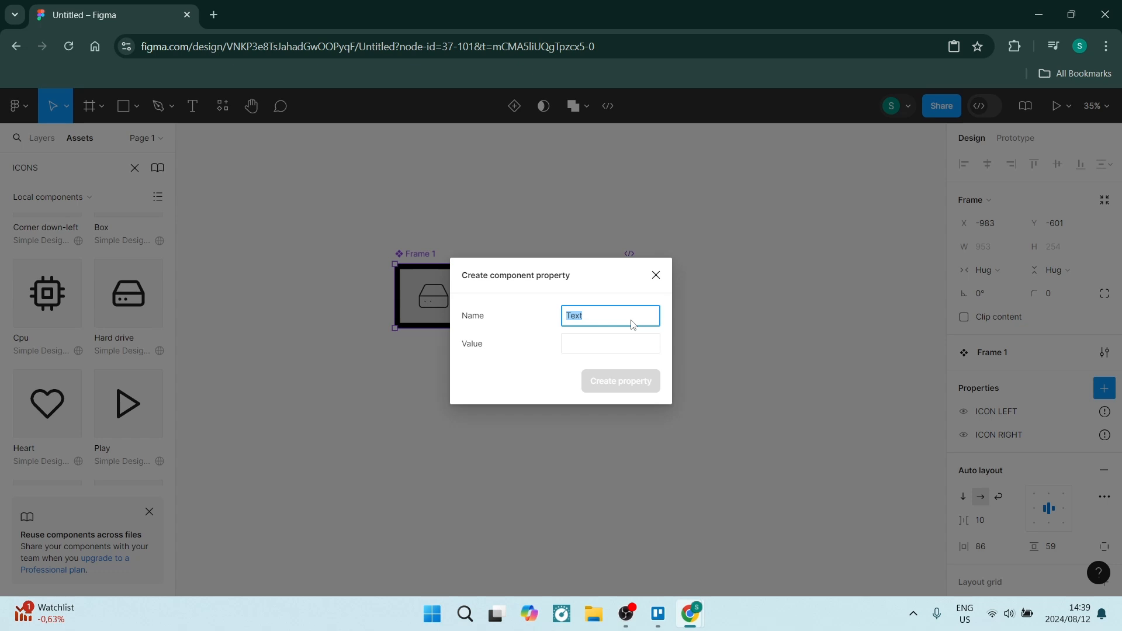
pyautogui.click(627, 347)
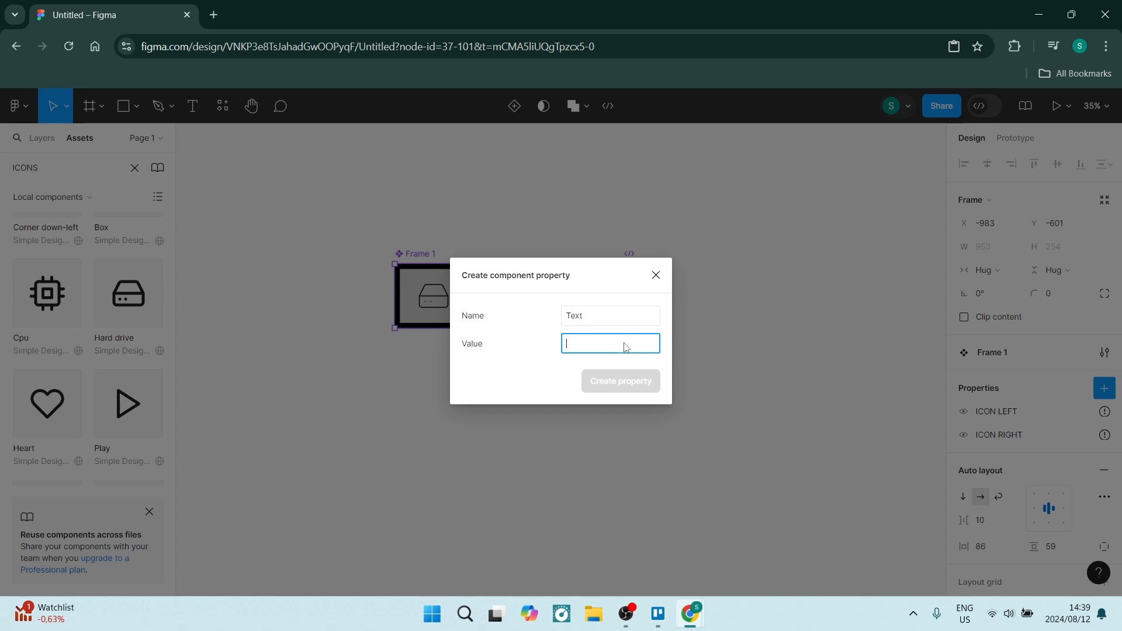
pyautogui.write('BUTTON')
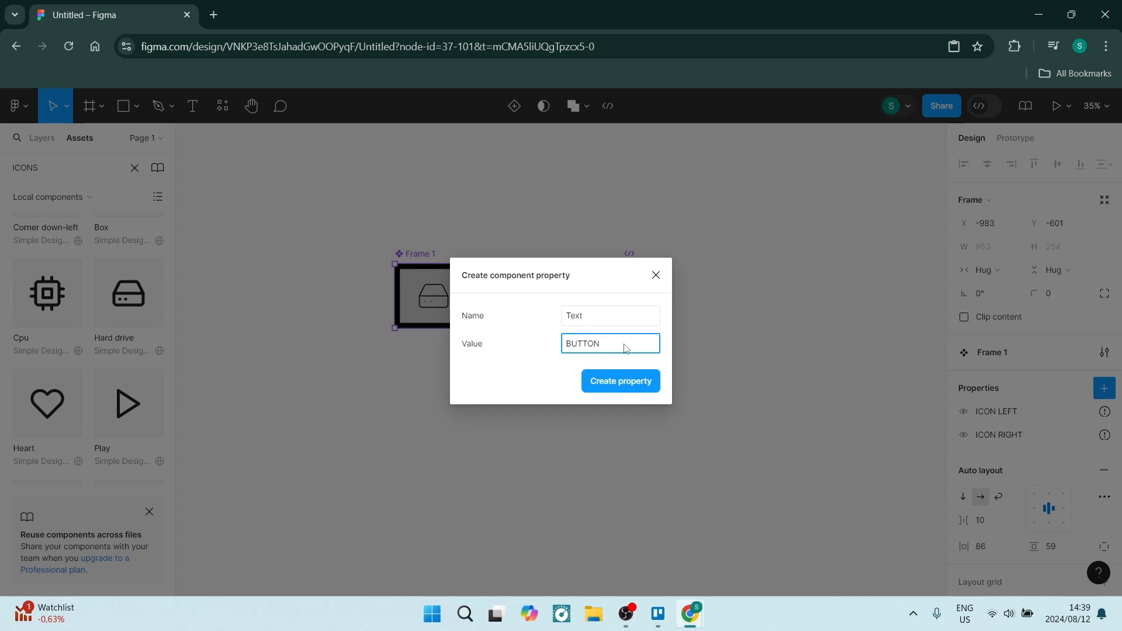
pyautogui.click(620, 382)
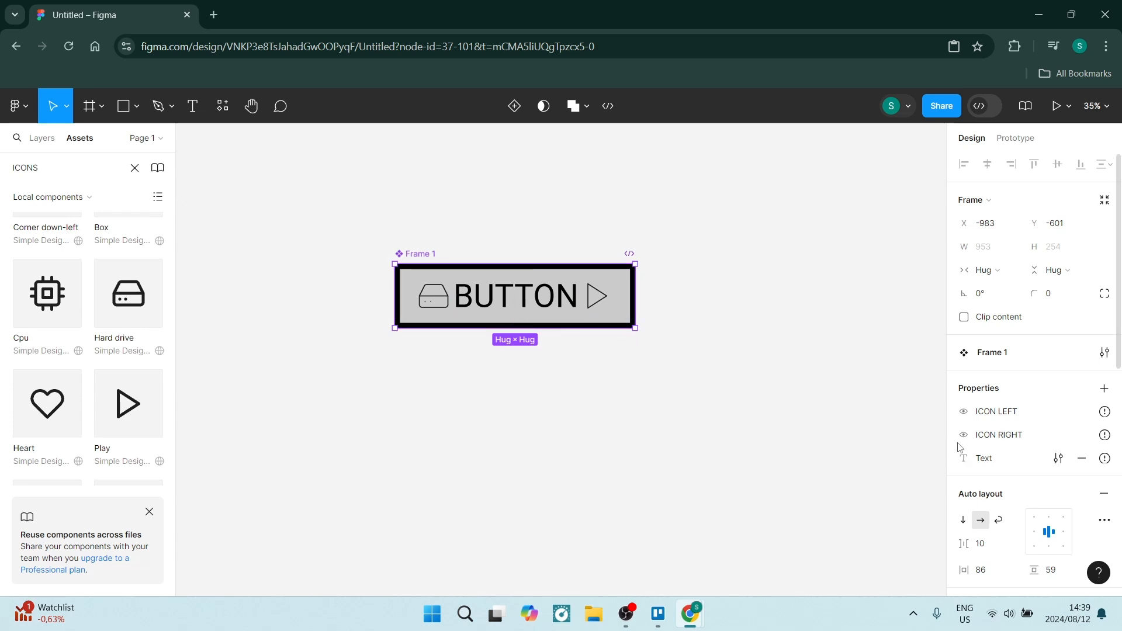
# Step: Create a Boolean property named TEXT with the value True on the button component
pyautogui.click(1104, 389)
pyautogui.click(1006, 451)
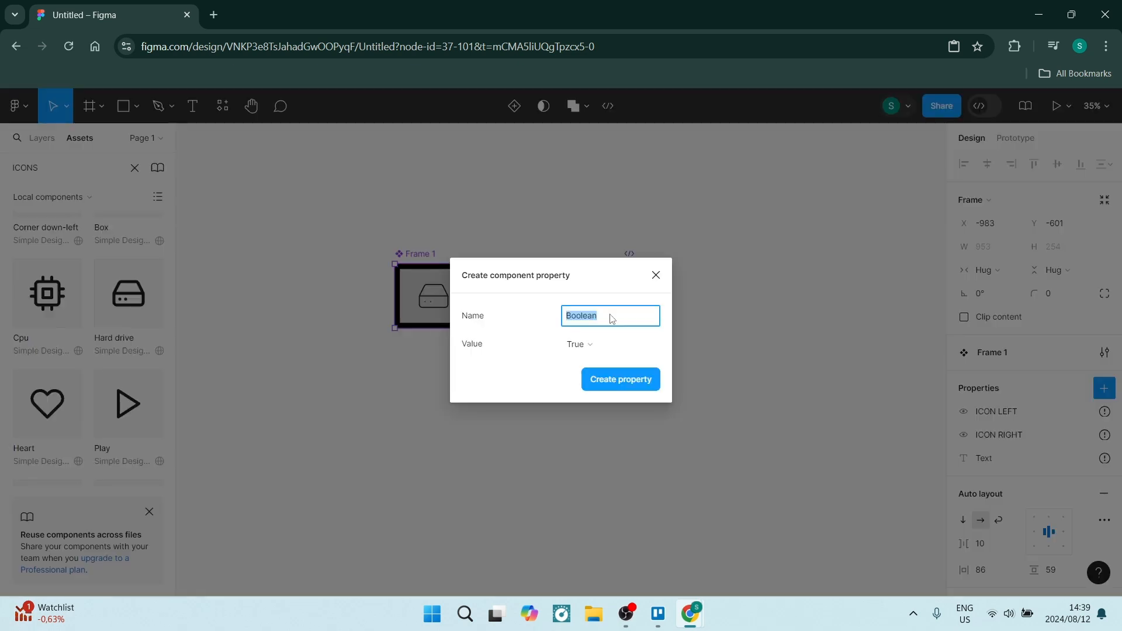
pyautogui.write('TEXT')
pyautogui.click(622, 381)
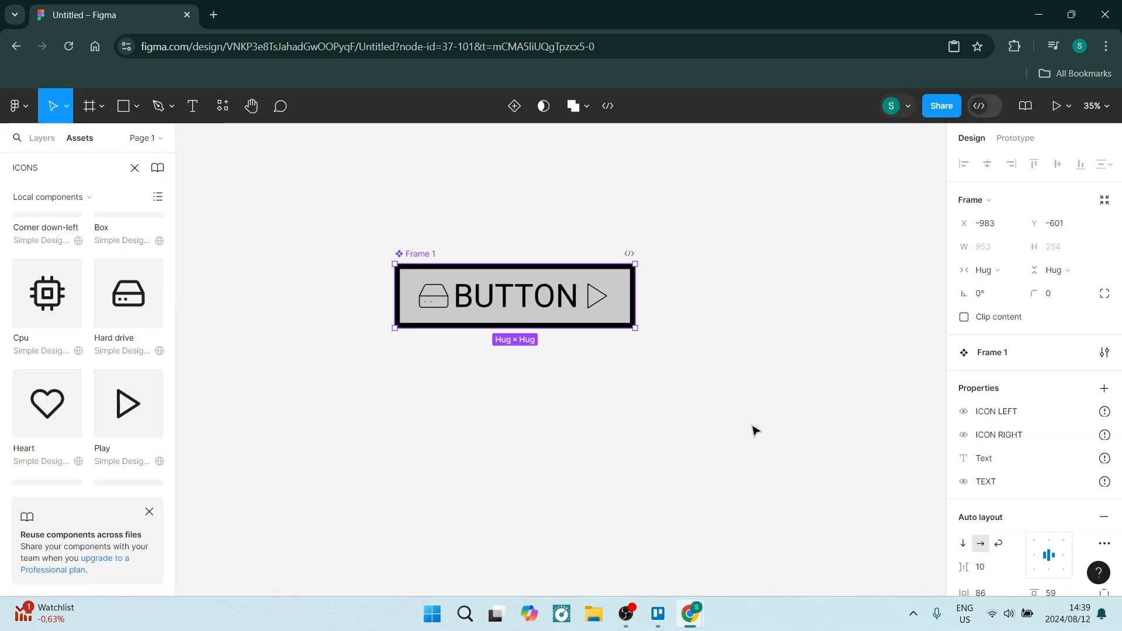
pyautogui.click(673, 418)
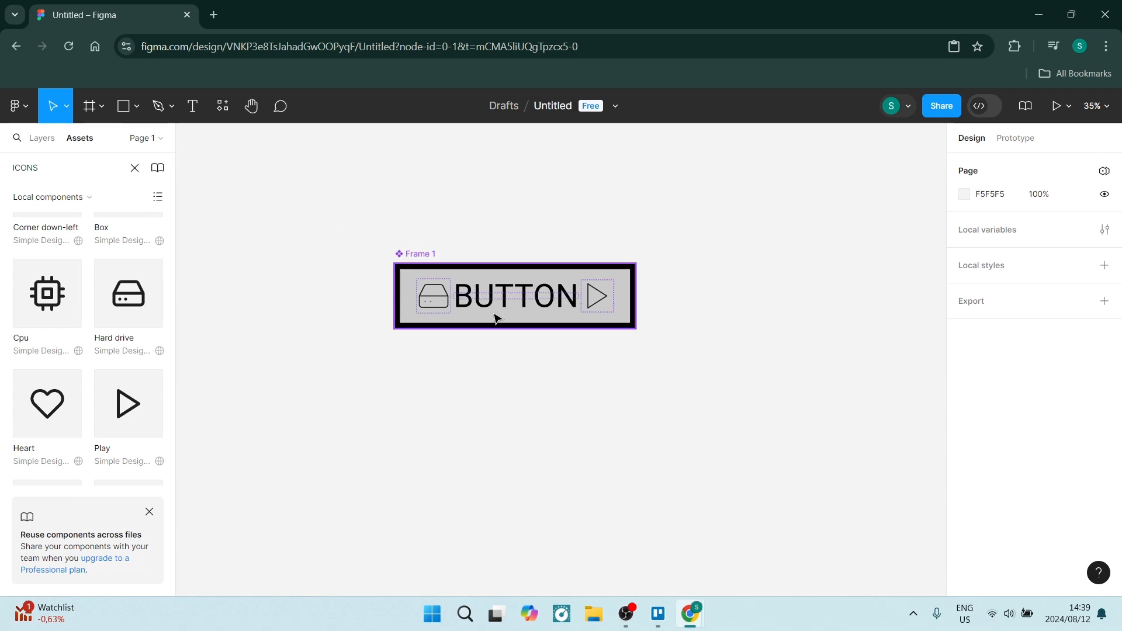
# Step: Move the button component higher on the canvas to about X -896, Y -1041
pyautogui.click(575, 318)
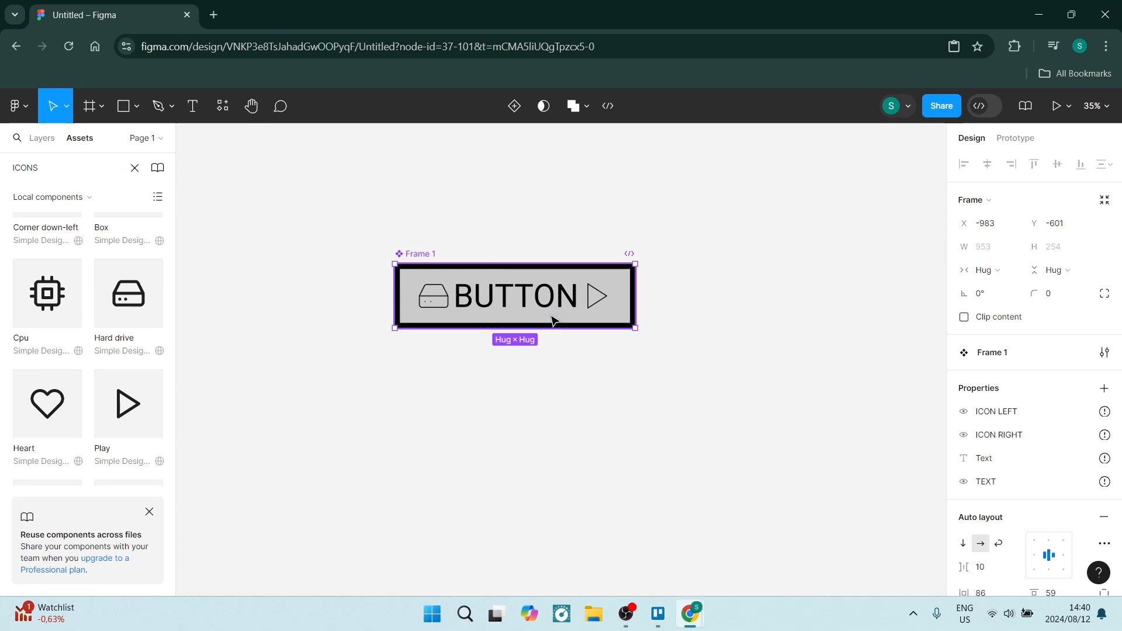
pyautogui.moveTo(559, 305); pyautogui.dragTo(580, 195)
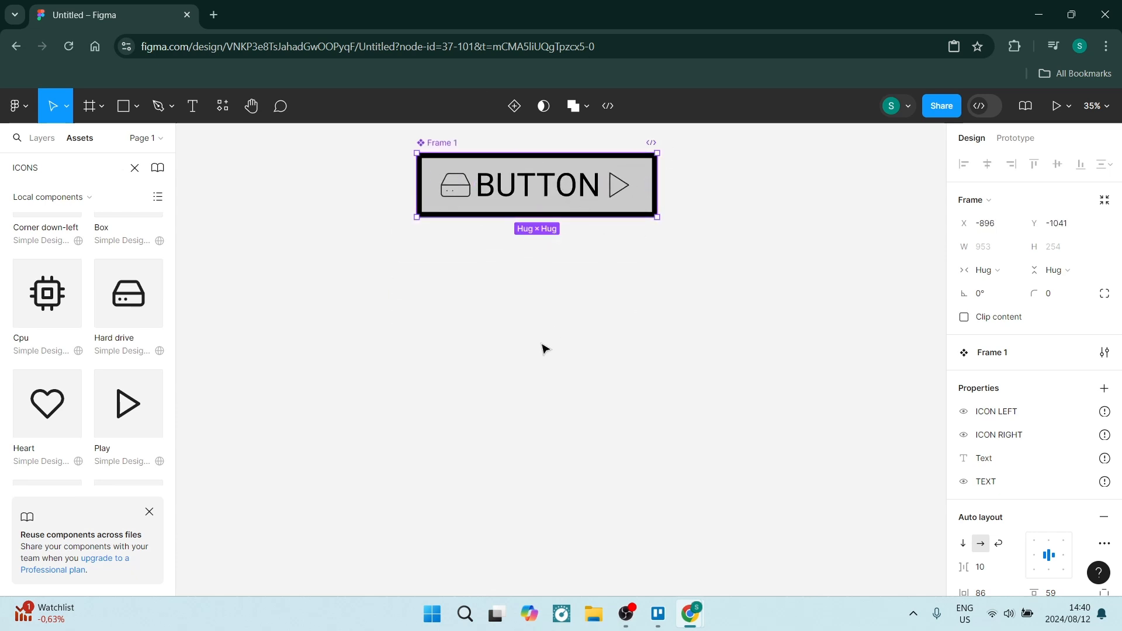
pyautogui.click(546, 308)
# Step: Apply the ICON LEFT Boolean property to the layer of the hard drive icon inside the button
pyautogui.click(457, 198)
pyautogui.click(458, 192)
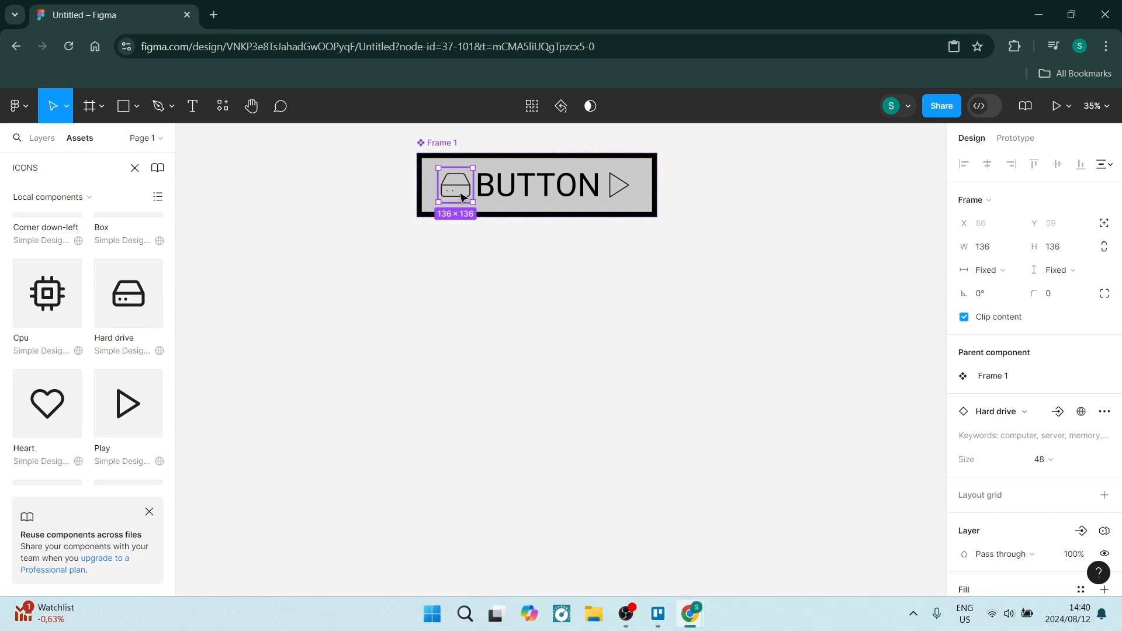
pyautogui.scroll(-1, 1018, 496)
pyautogui.scroll(-1, 1018, 492)
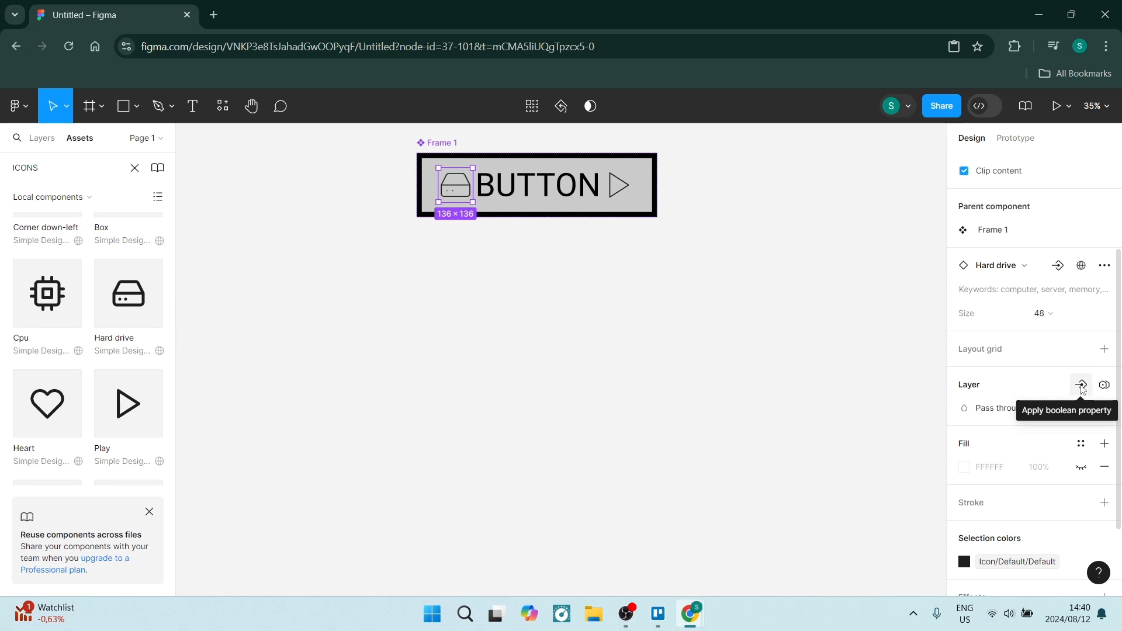
pyautogui.click(1082, 387)
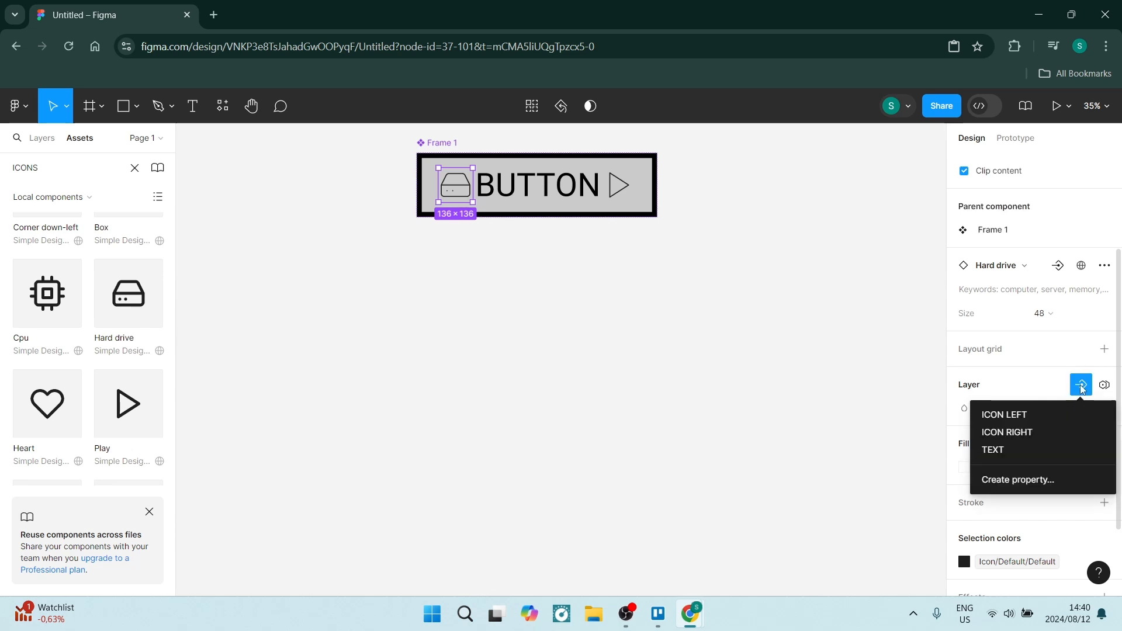
pyautogui.click(1011, 417)
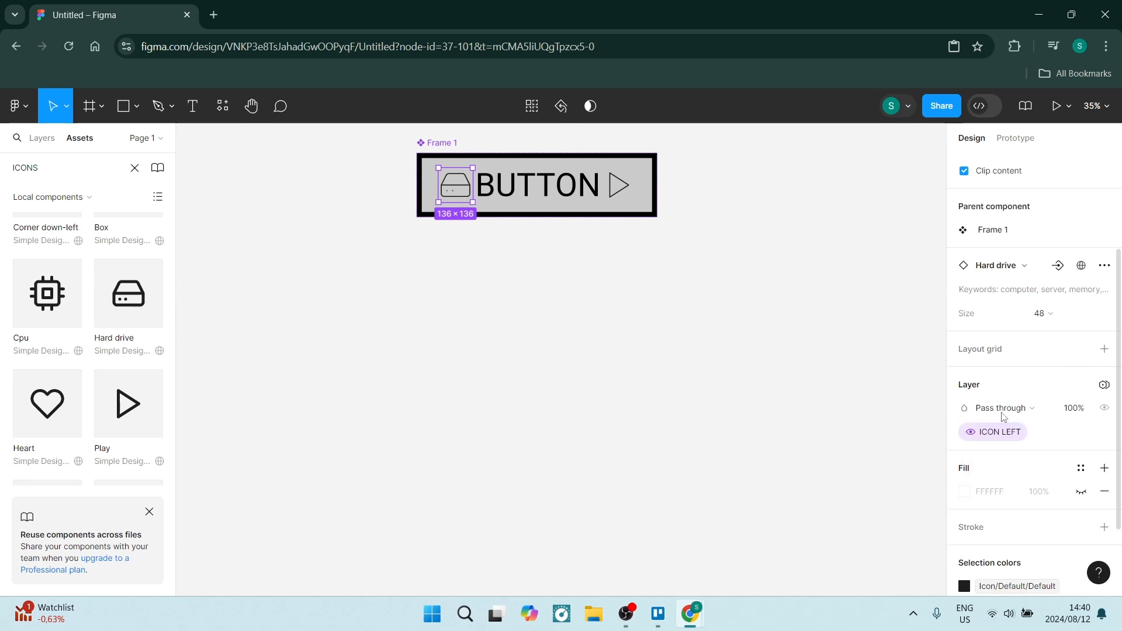
# Step: Apply the ICON RIGHT Boolean property to the layer of the play icon inside the button
pyautogui.doubleClick(616, 192)
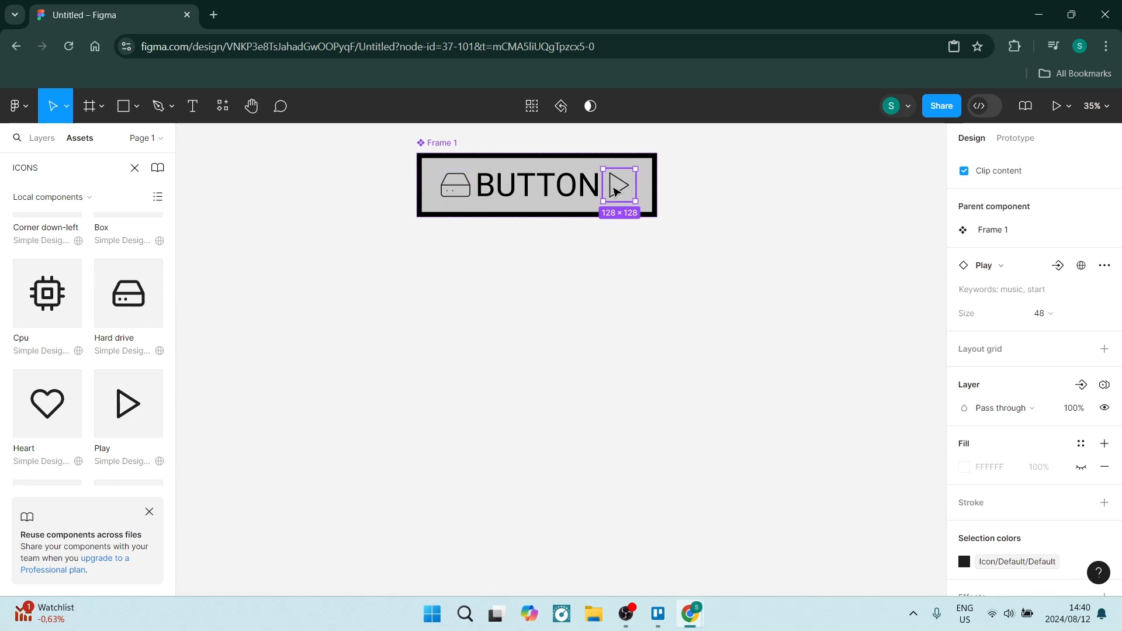
pyautogui.click(643, 290)
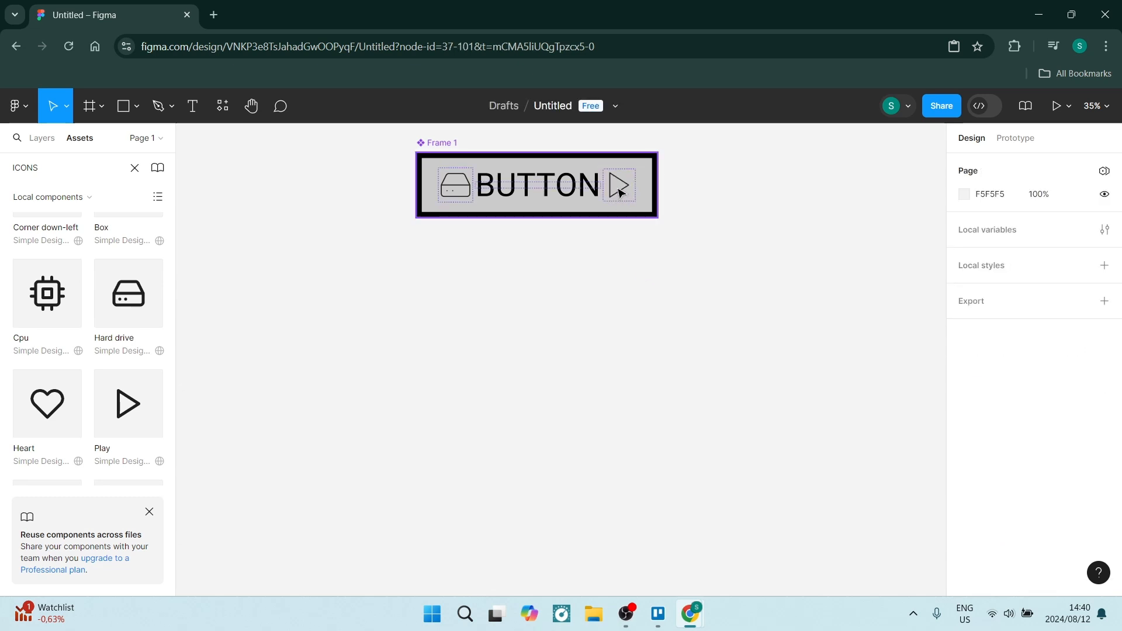
pyautogui.click(619, 185)
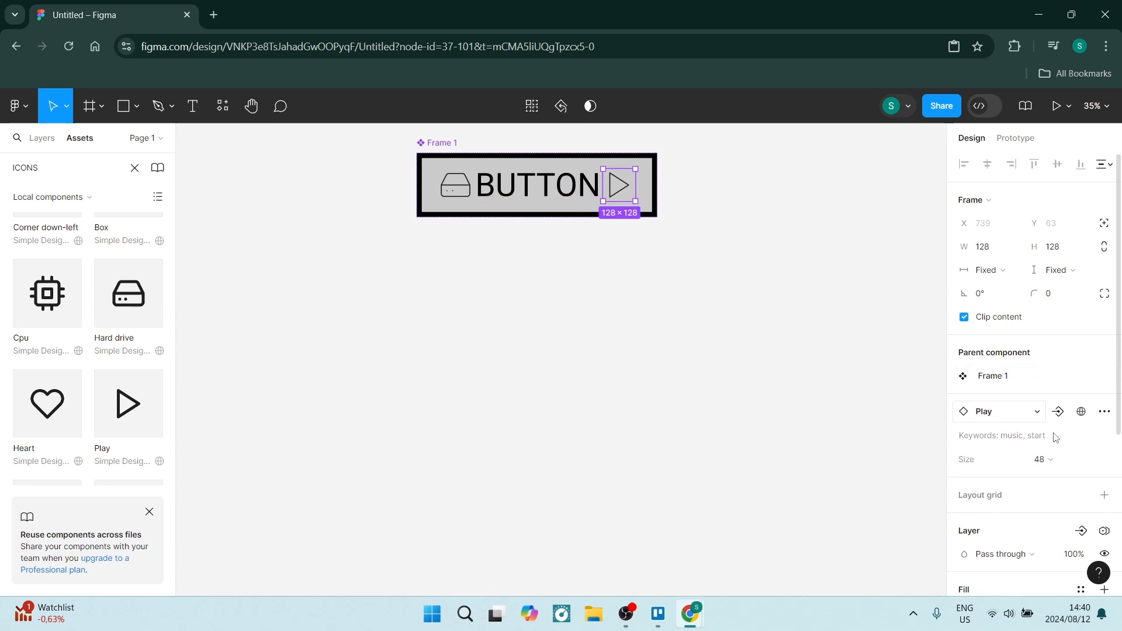
pyautogui.click(1082, 532)
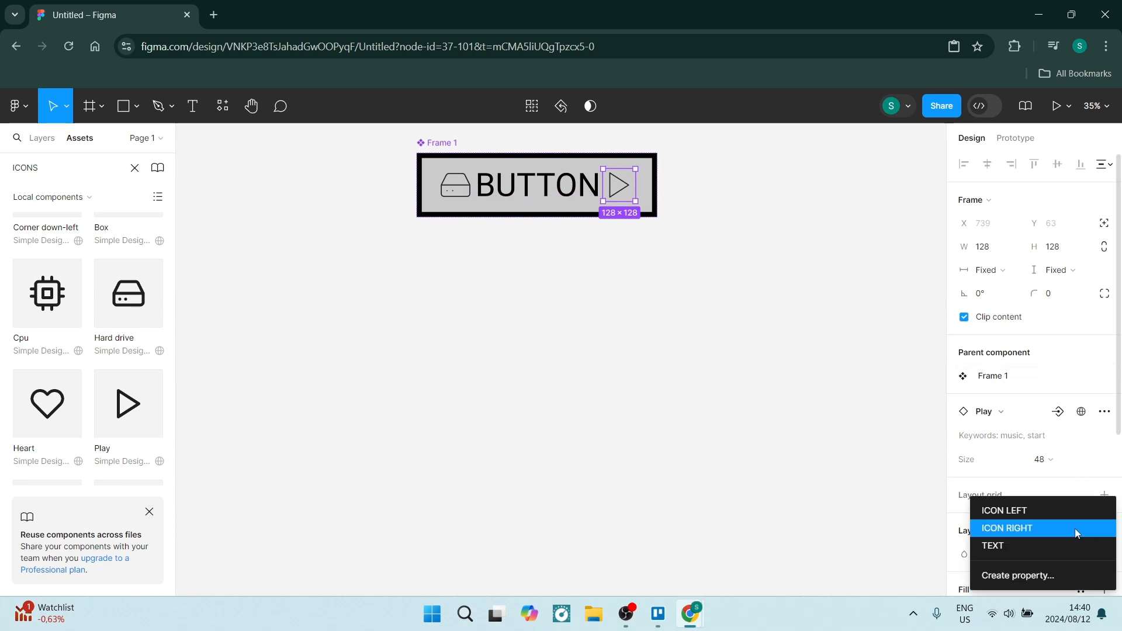
pyautogui.click(1013, 528)
pyautogui.click(549, 295)
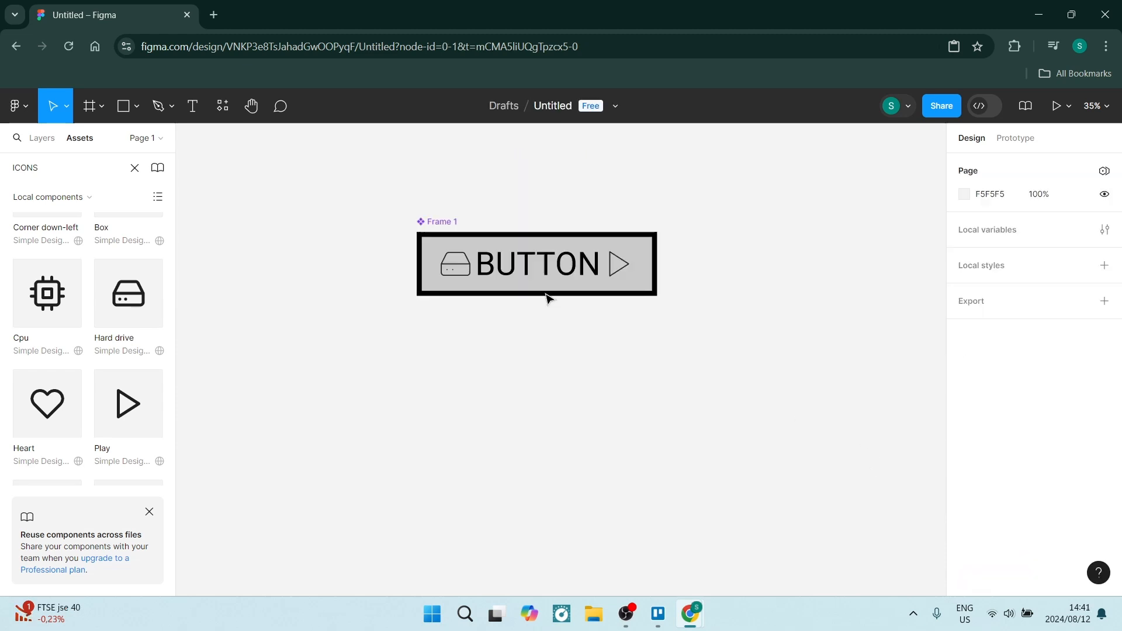
# Step: Link the content of the BUTTON text layer to the Text property of the component
pyautogui.click(553, 264)
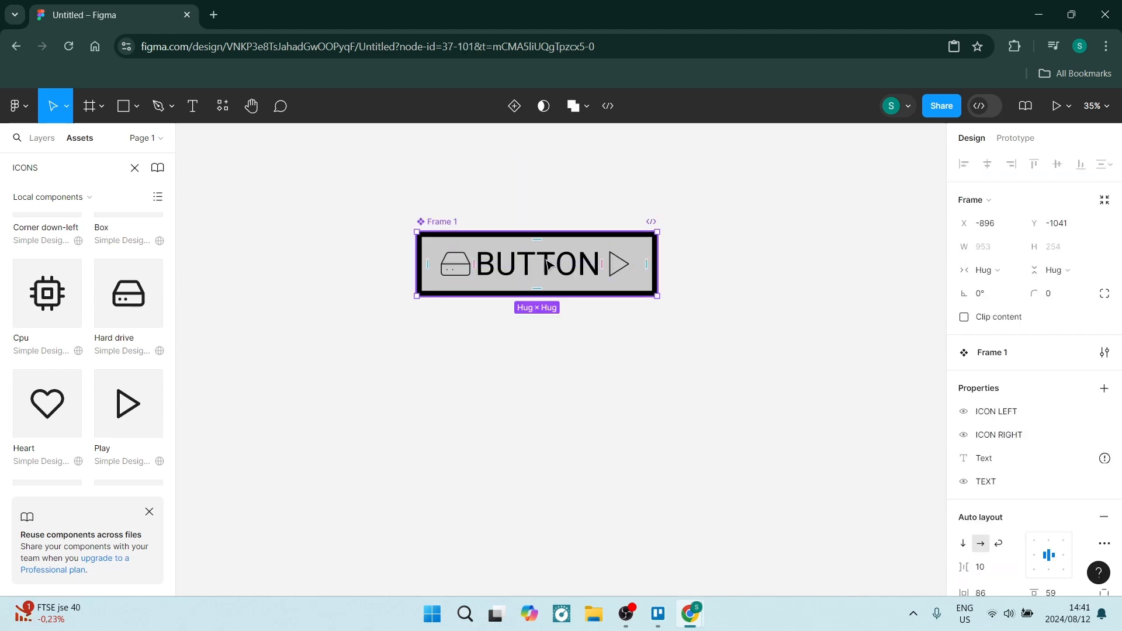
pyautogui.click(550, 265)
pyautogui.scroll(-2, 979, 345)
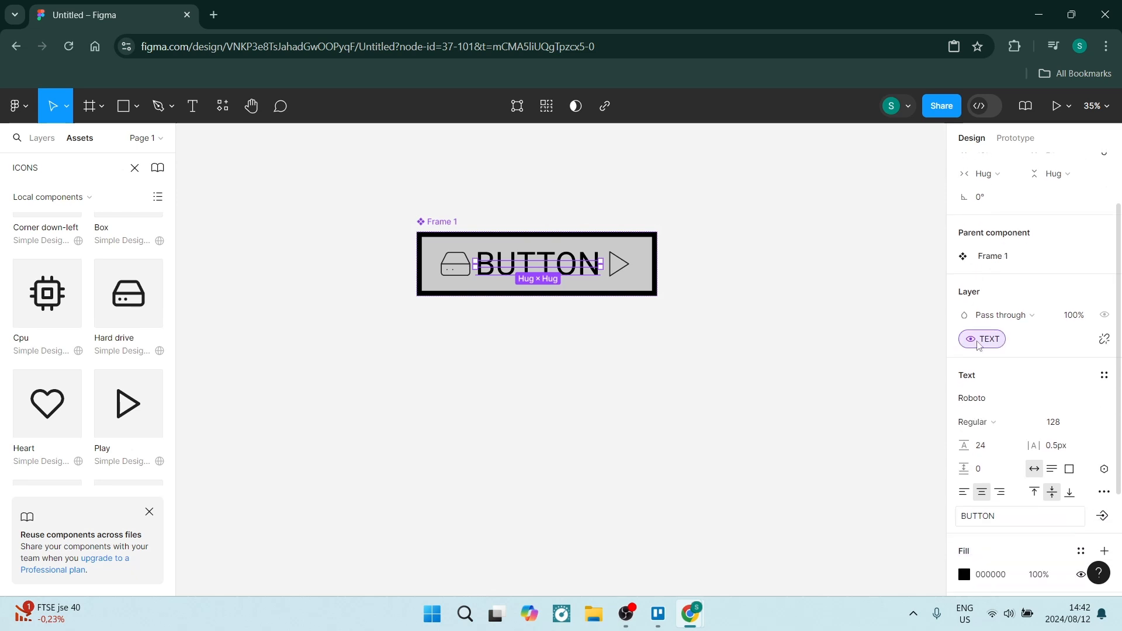
pyautogui.scroll(-2, 979, 345)
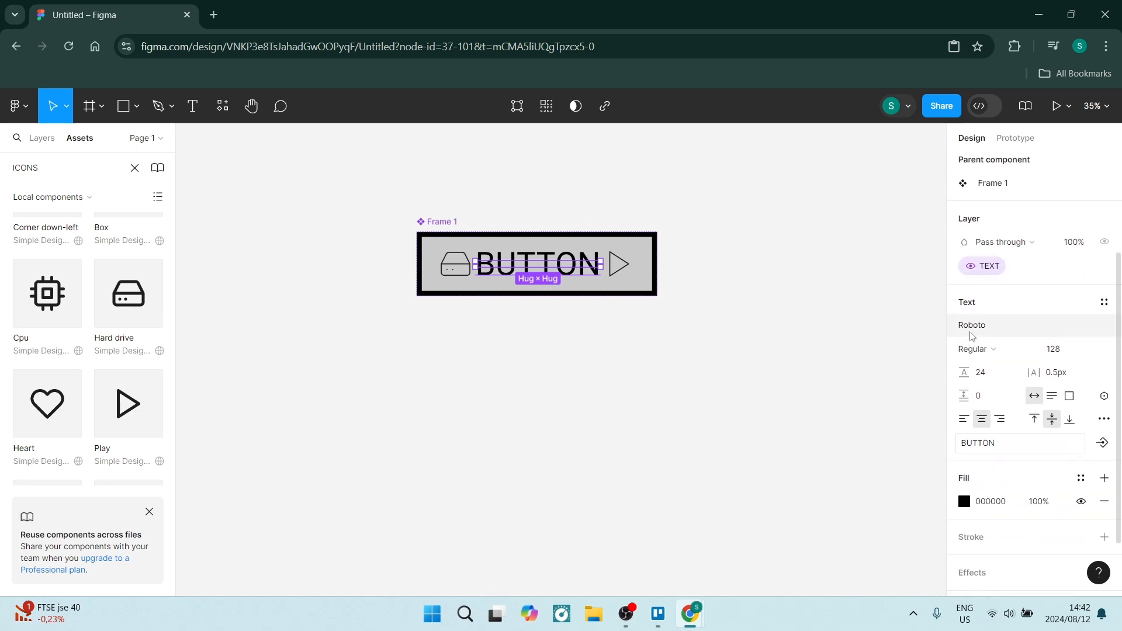
pyautogui.scroll(2, 1031, 353)
pyautogui.scroll(-2, 1028, 353)
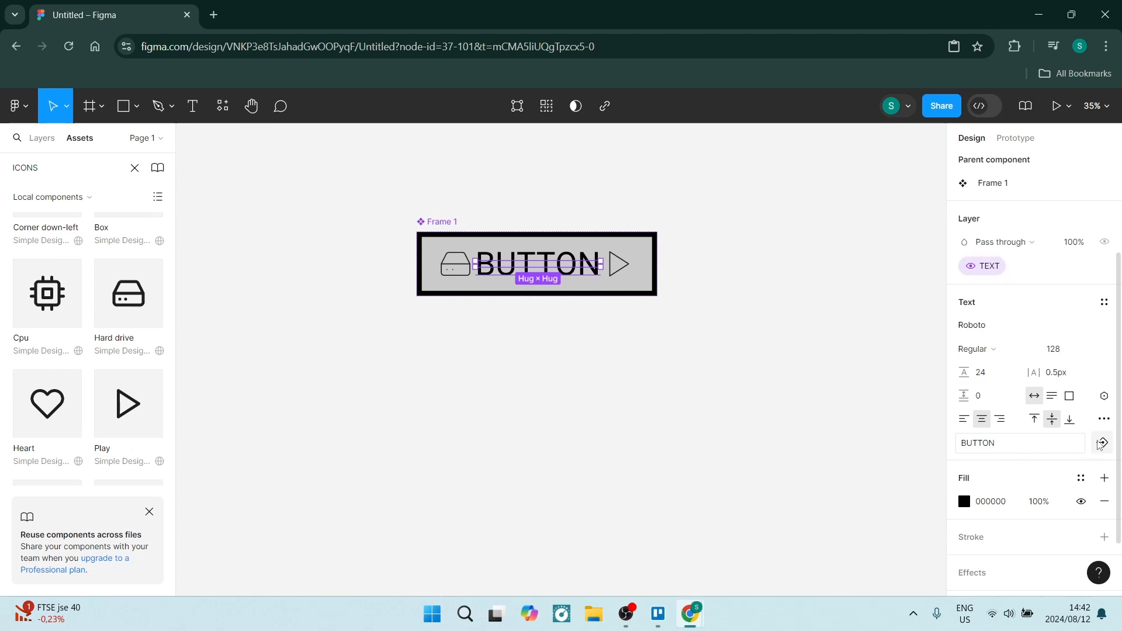
pyautogui.click(1101, 444)
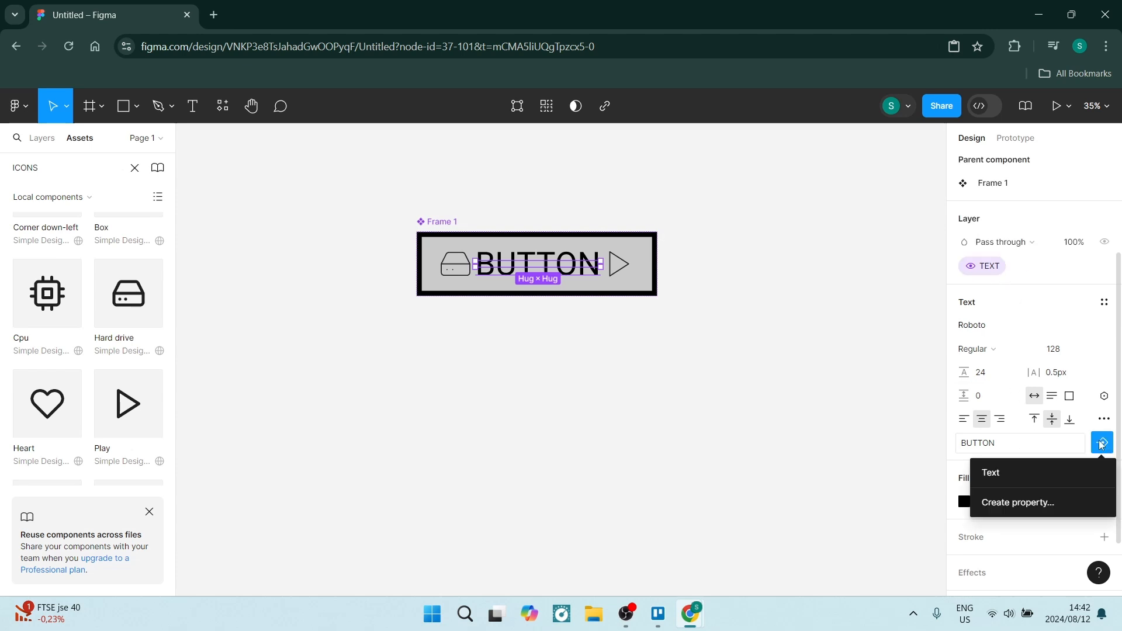
pyautogui.click(1025, 473)
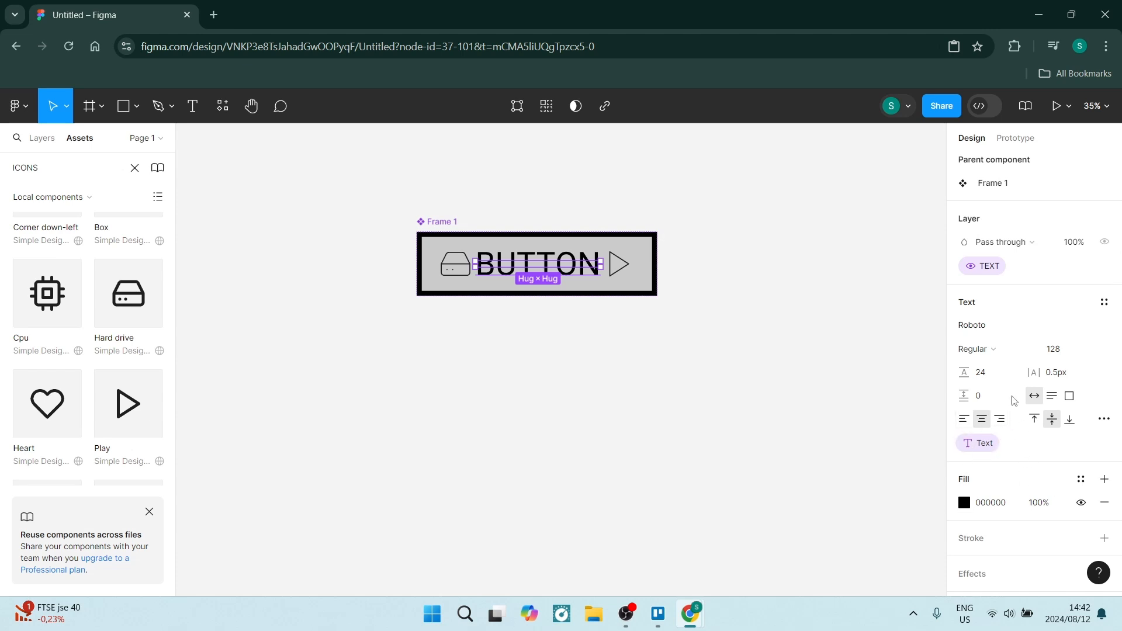
pyautogui.click(562, 358)
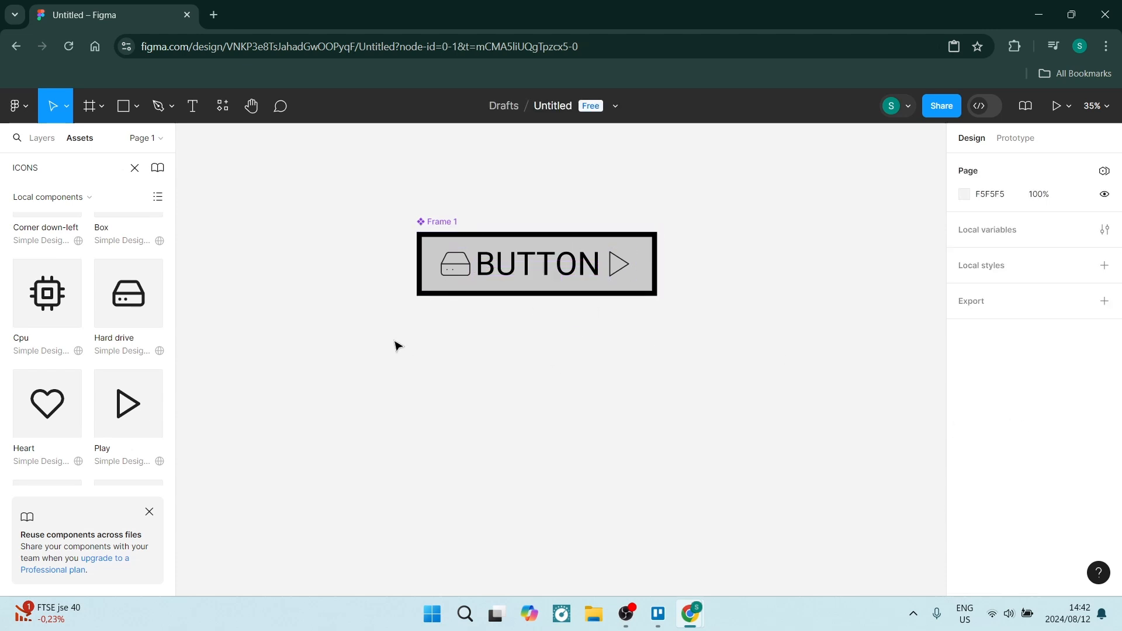
# Step: Clear the asset search, place an instance of the button component below the main component and select it
pyautogui.scroll(-1, 524, 366)
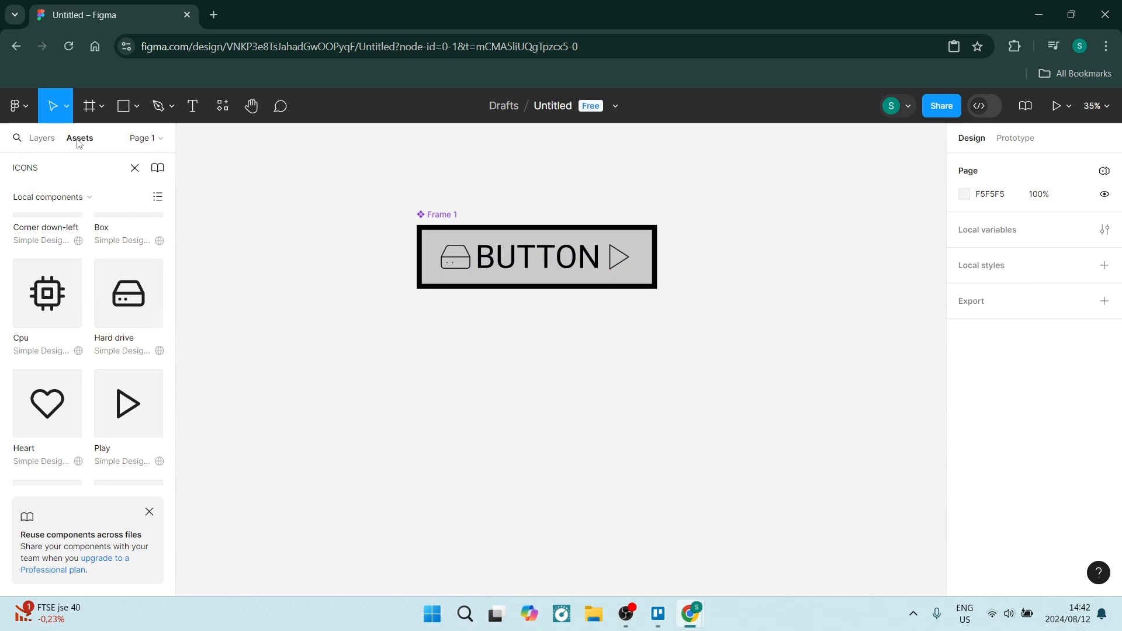
pyautogui.click(135, 168)
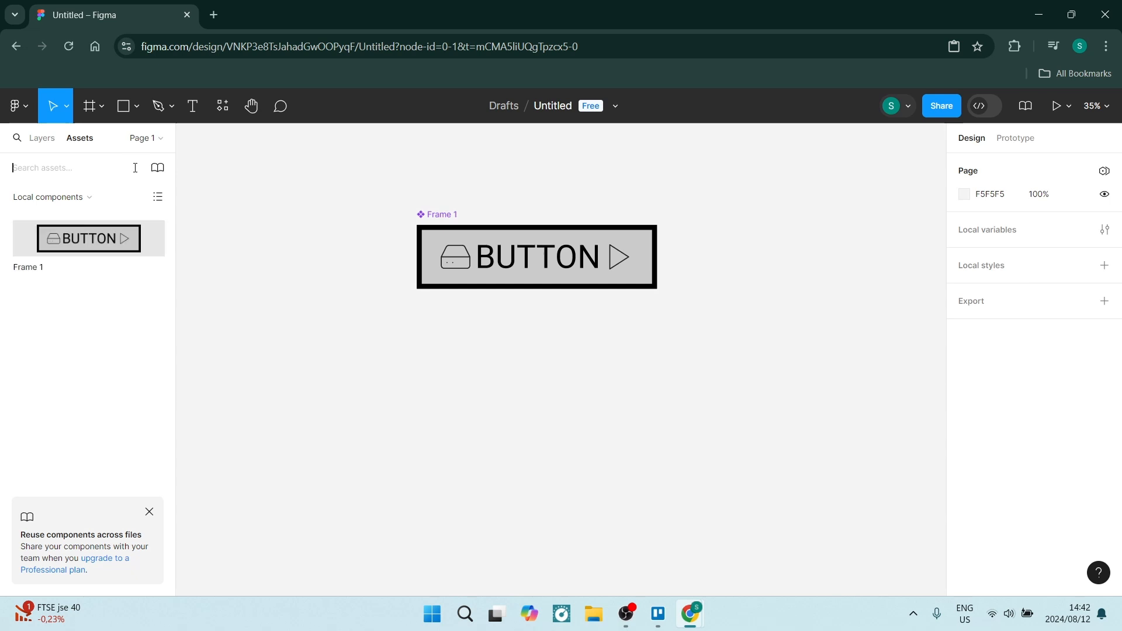
pyautogui.click(72, 203)
pyautogui.click(78, 200)
pyautogui.moveTo(92, 245); pyautogui.dragTo(528, 445)
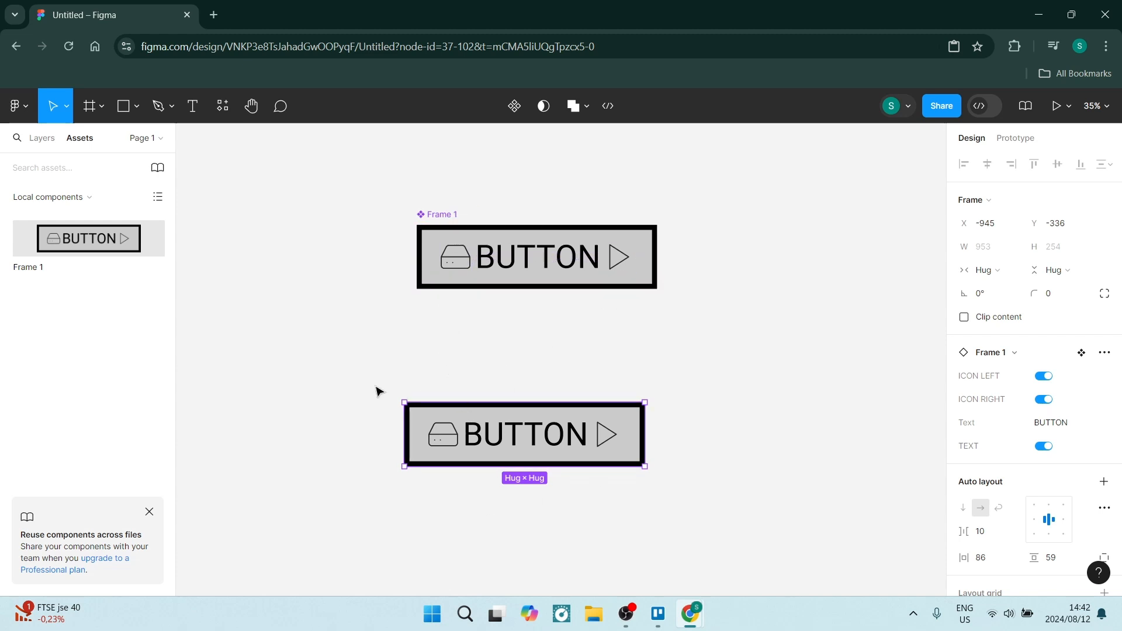
pyautogui.moveTo(365, 365); pyautogui.dragTo(661, 486)
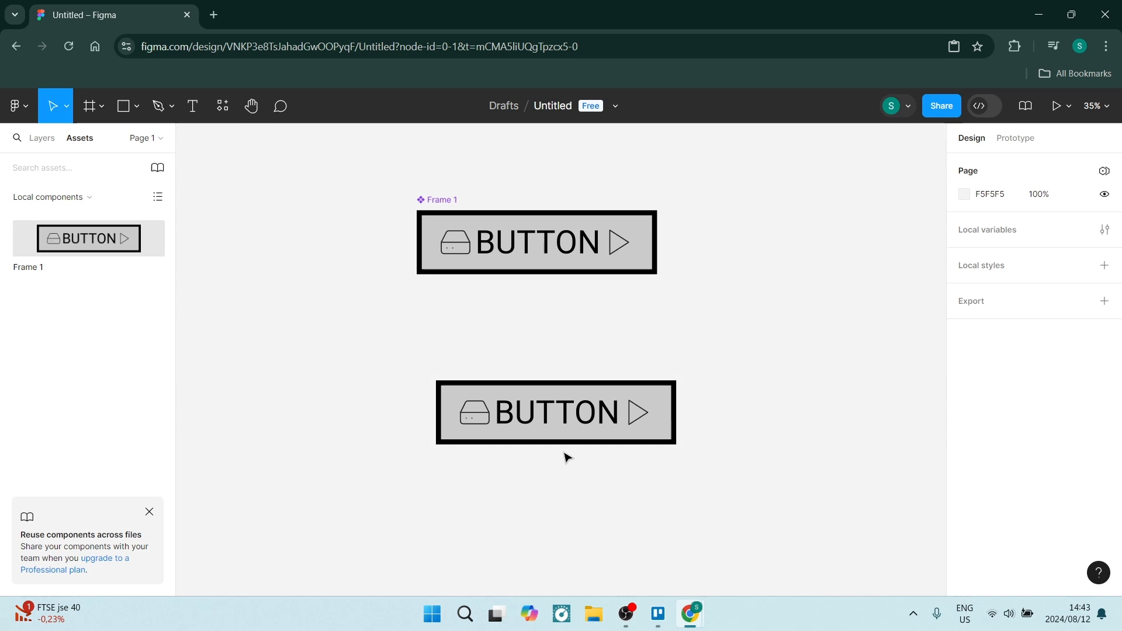
pyautogui.click(584, 437)
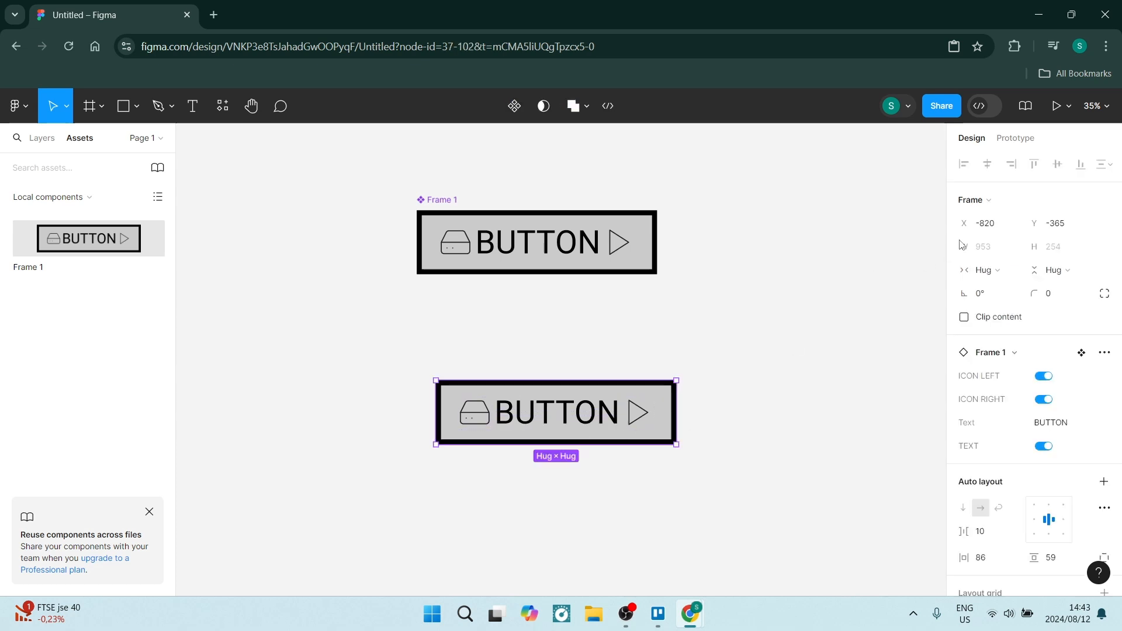